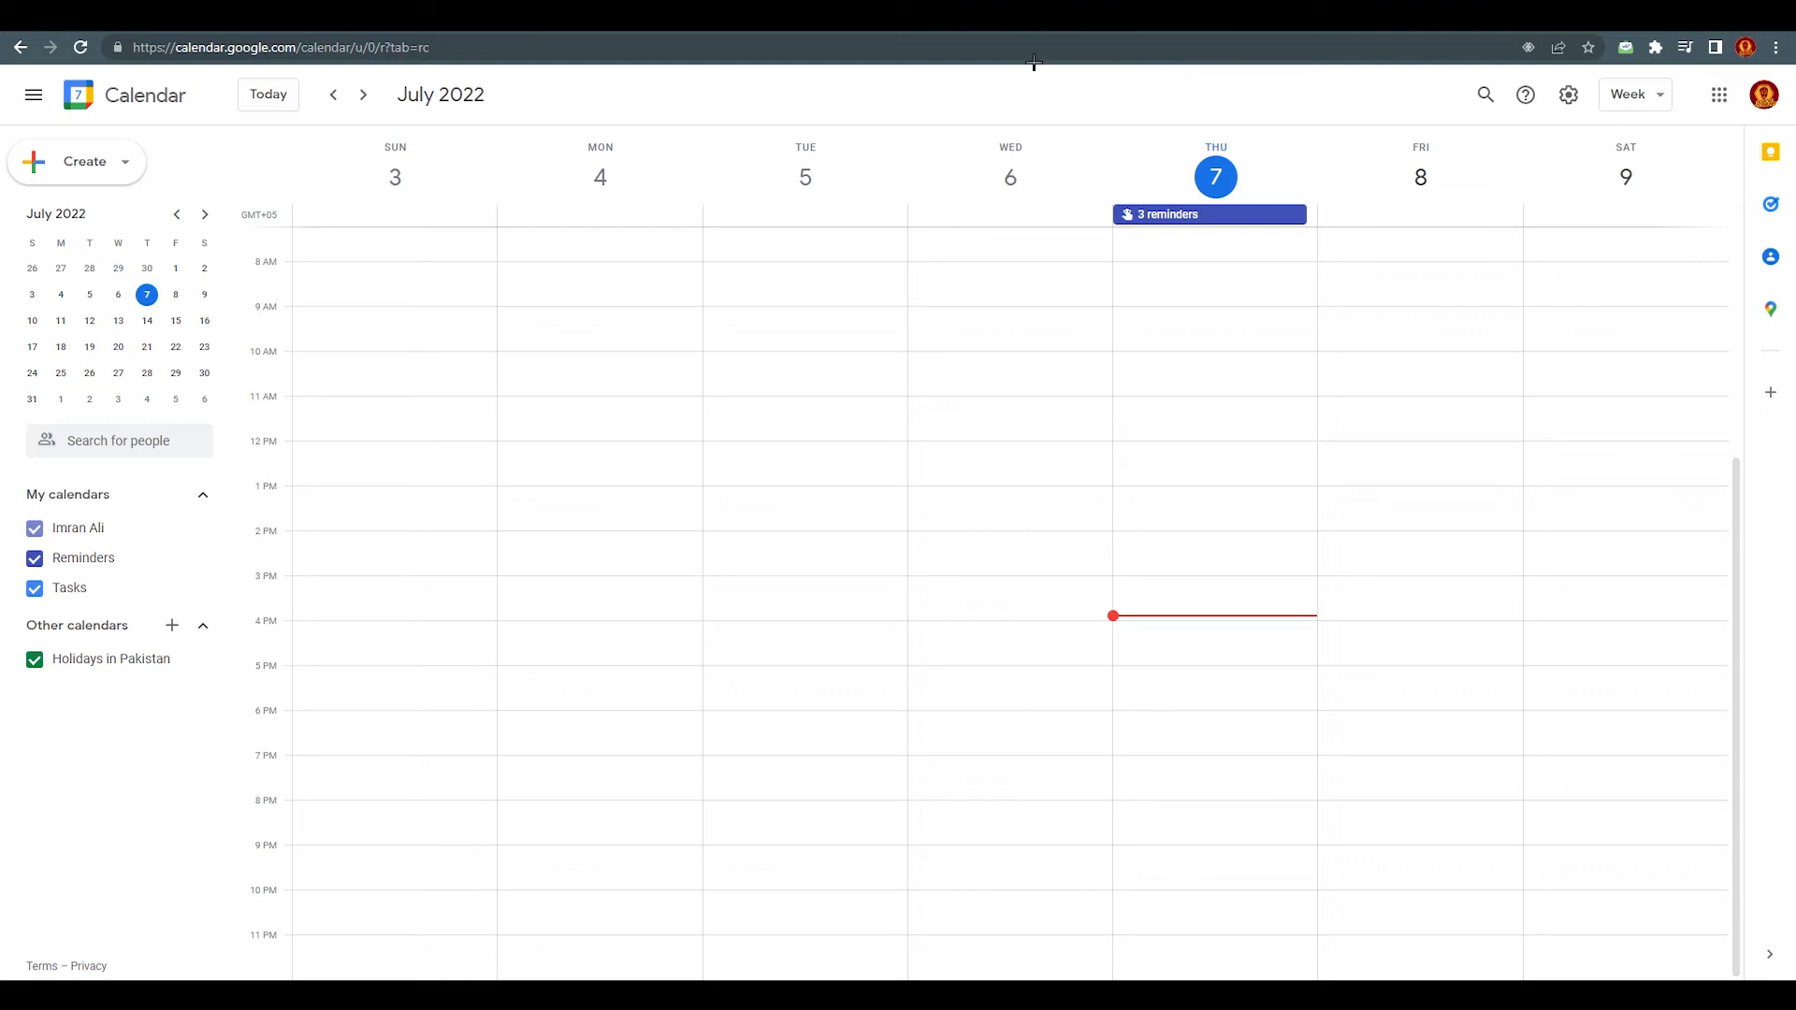
# Step: Switch to Gmail, open Google Tasks there and create a new task list named DOWNLOAD
pyautogui.click(935, 18)
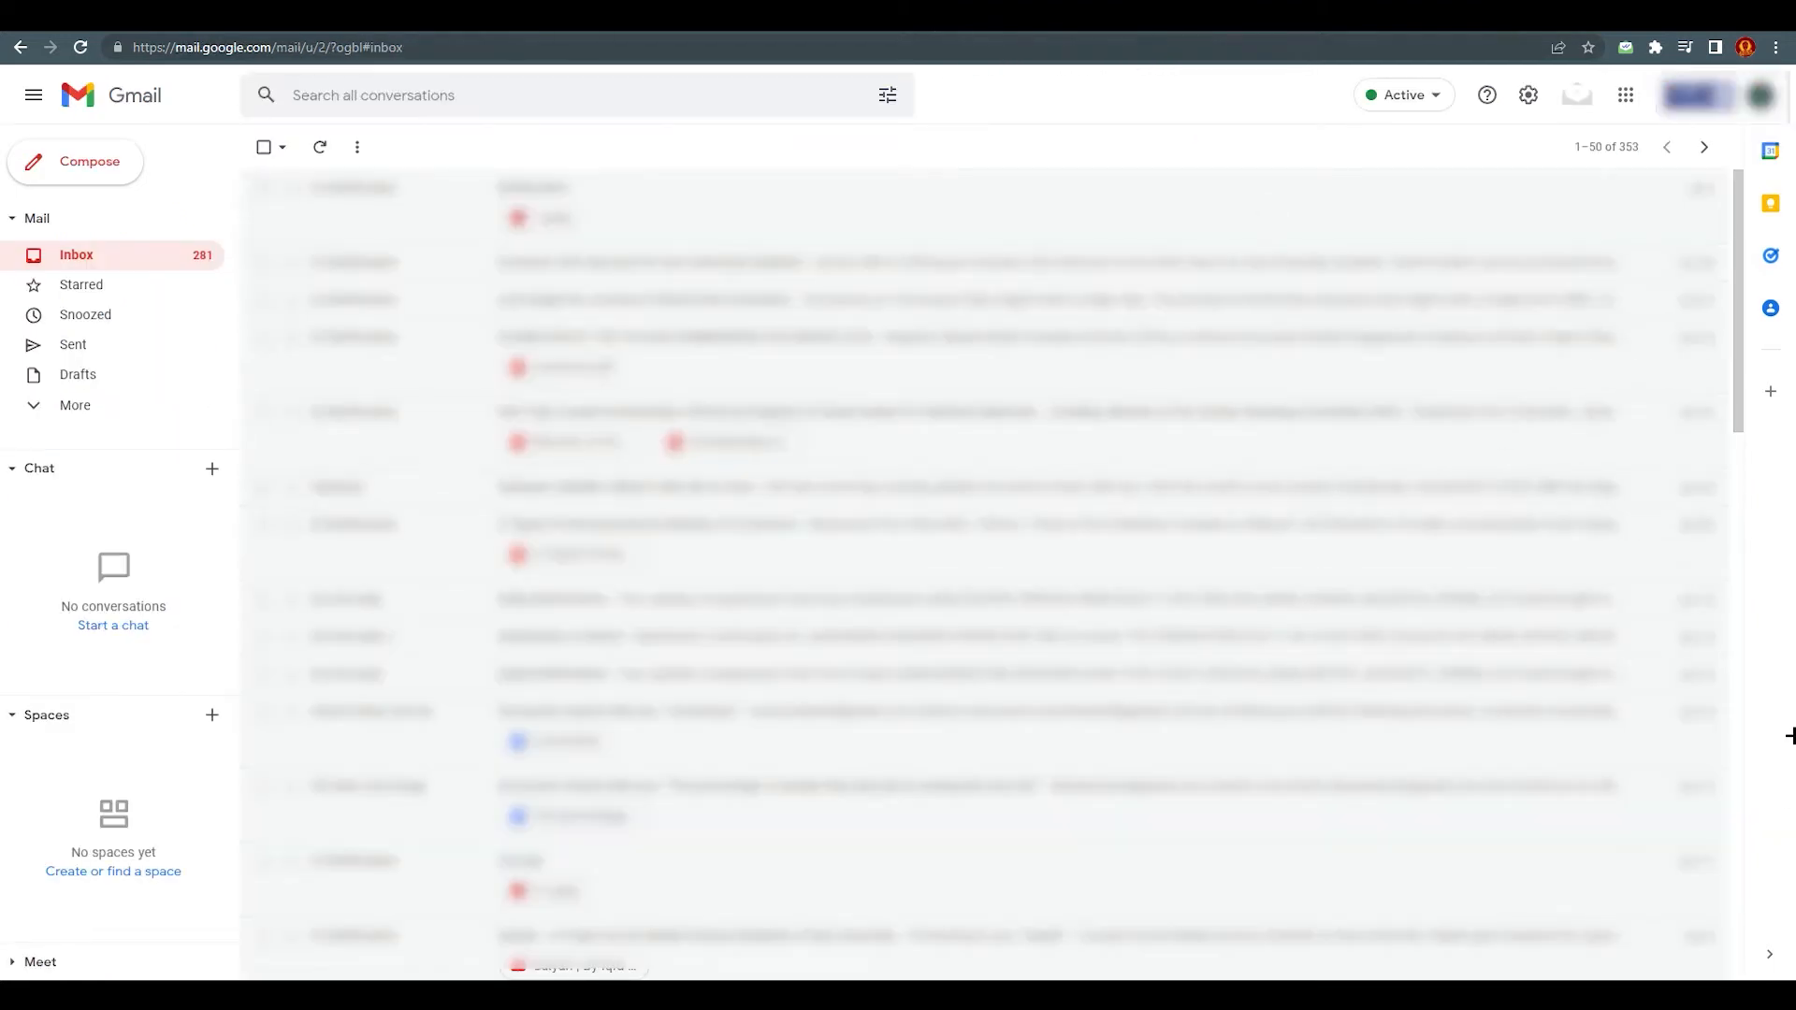
pyautogui.click(1772, 257)
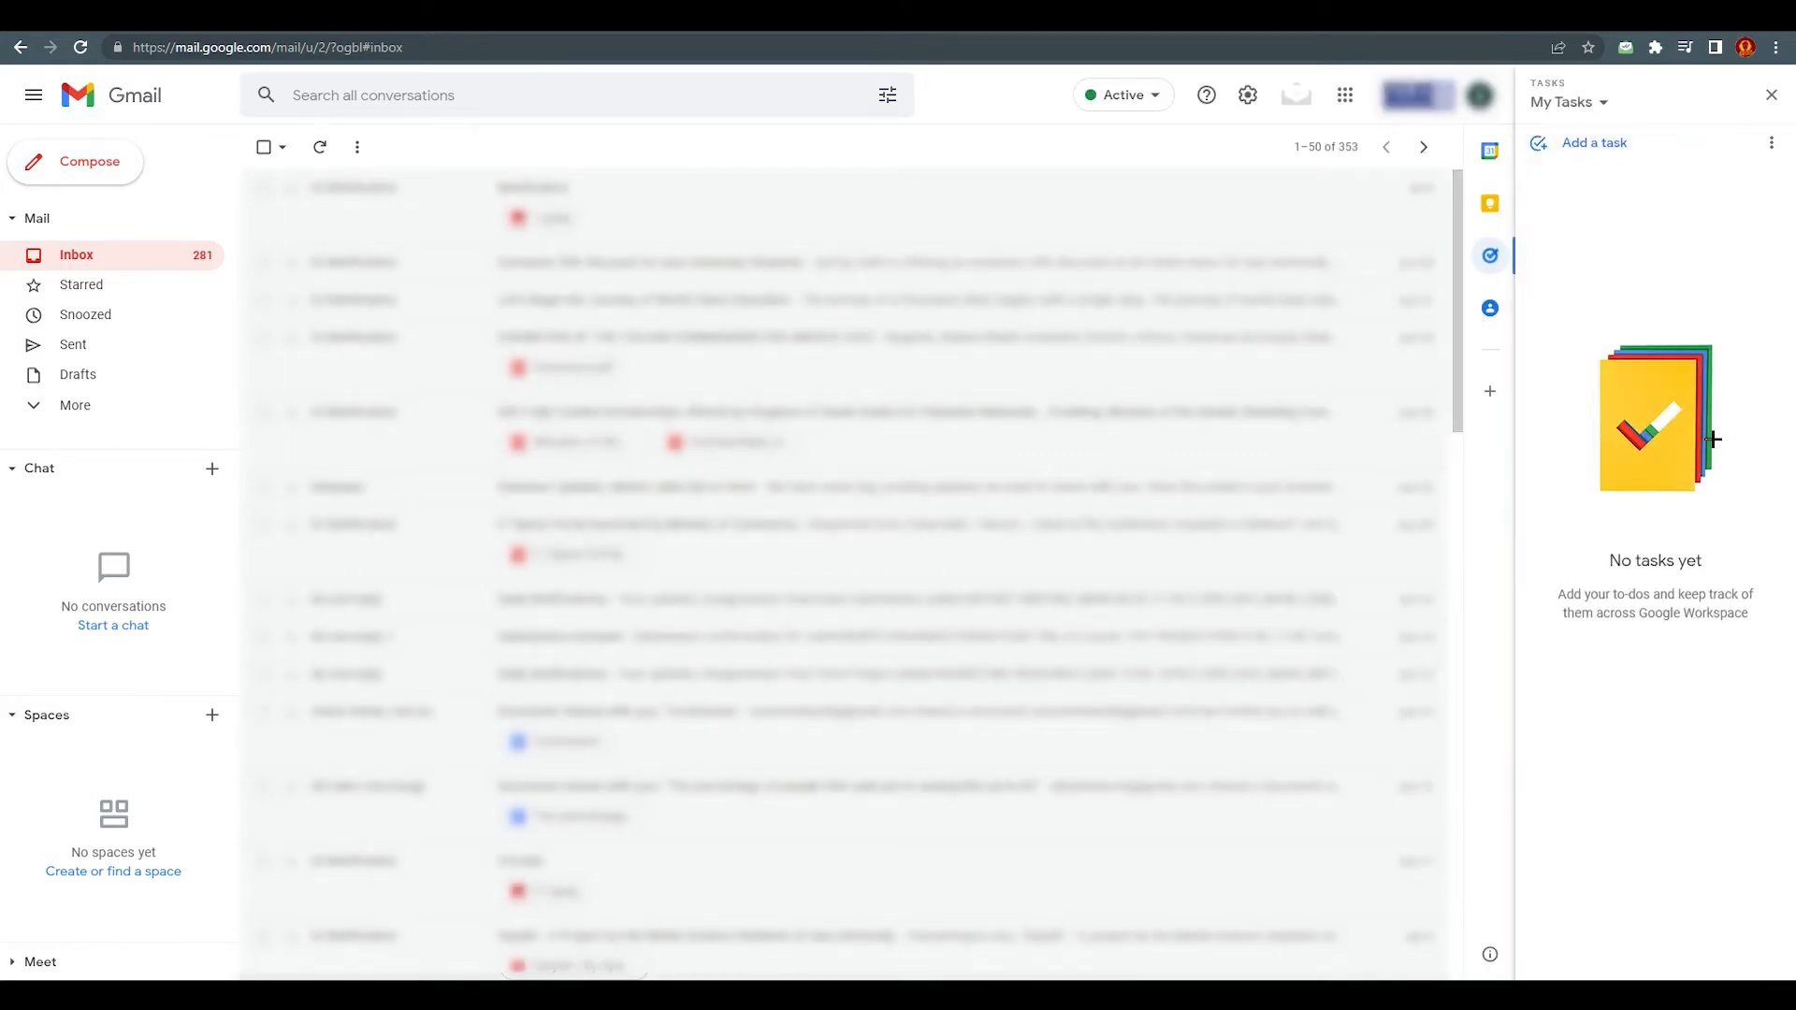
pyautogui.click(1604, 103)
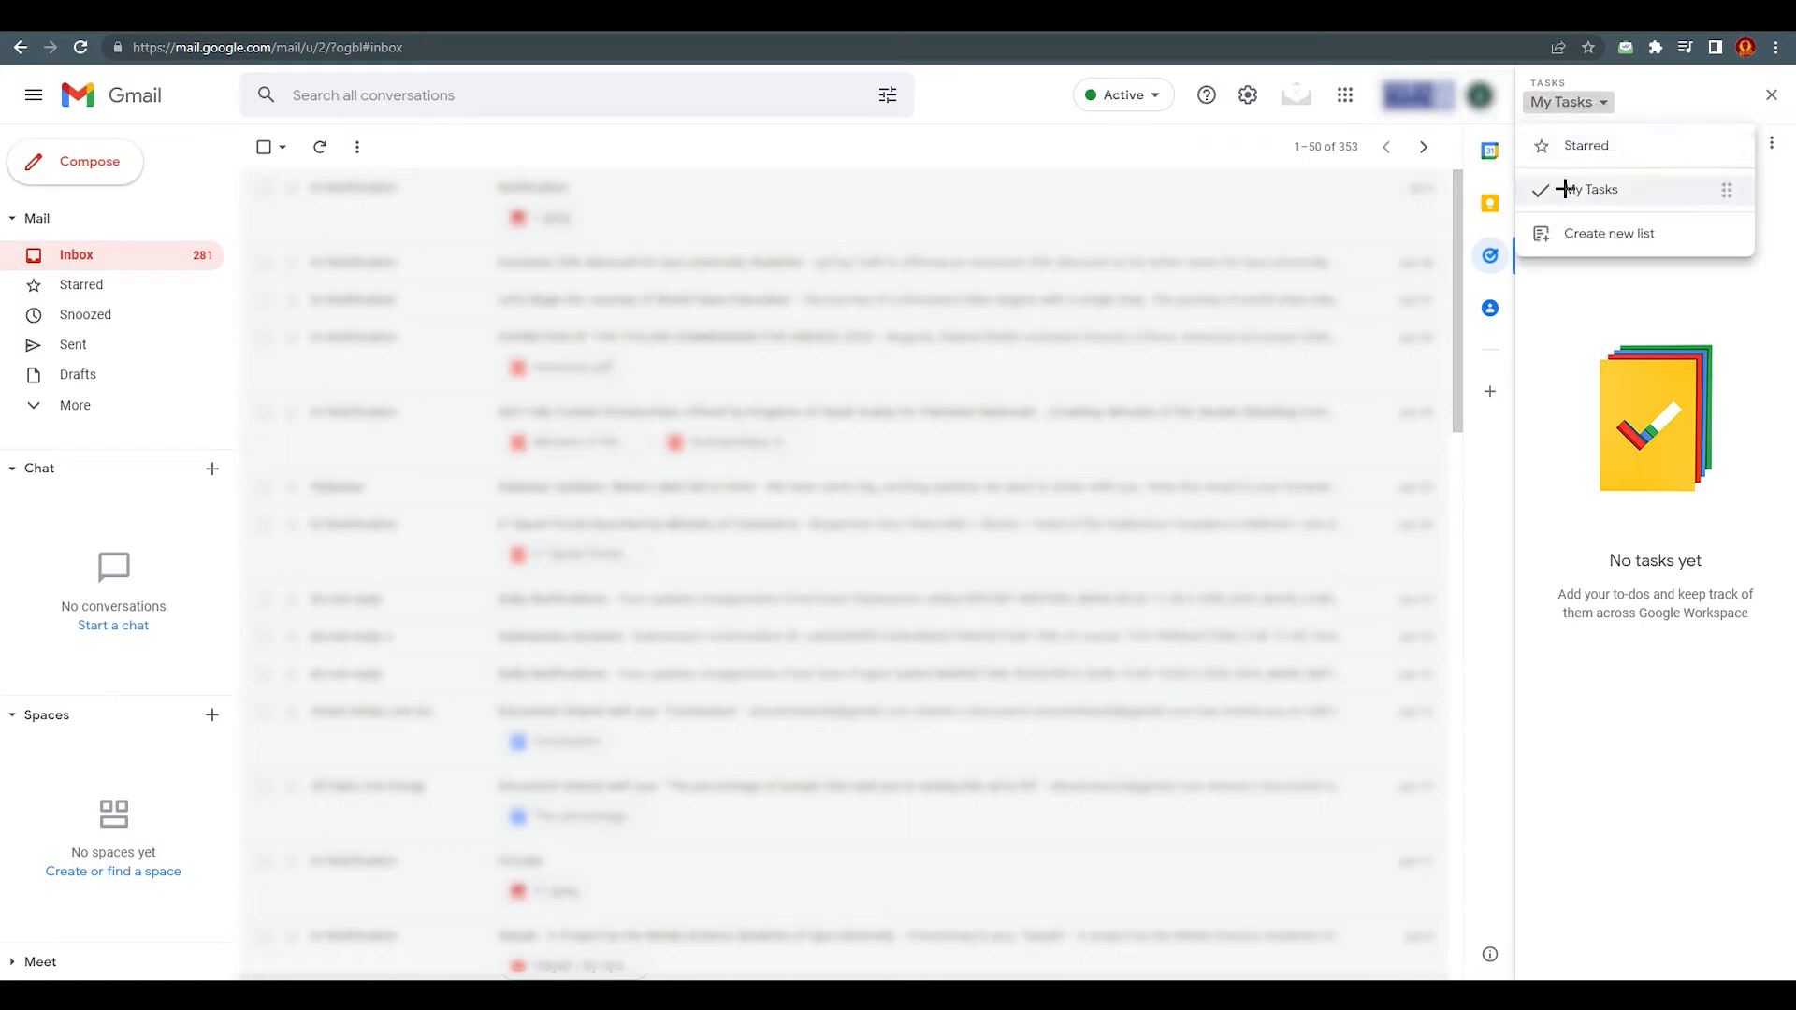
pyautogui.click(1587, 233)
pyautogui.write('D')
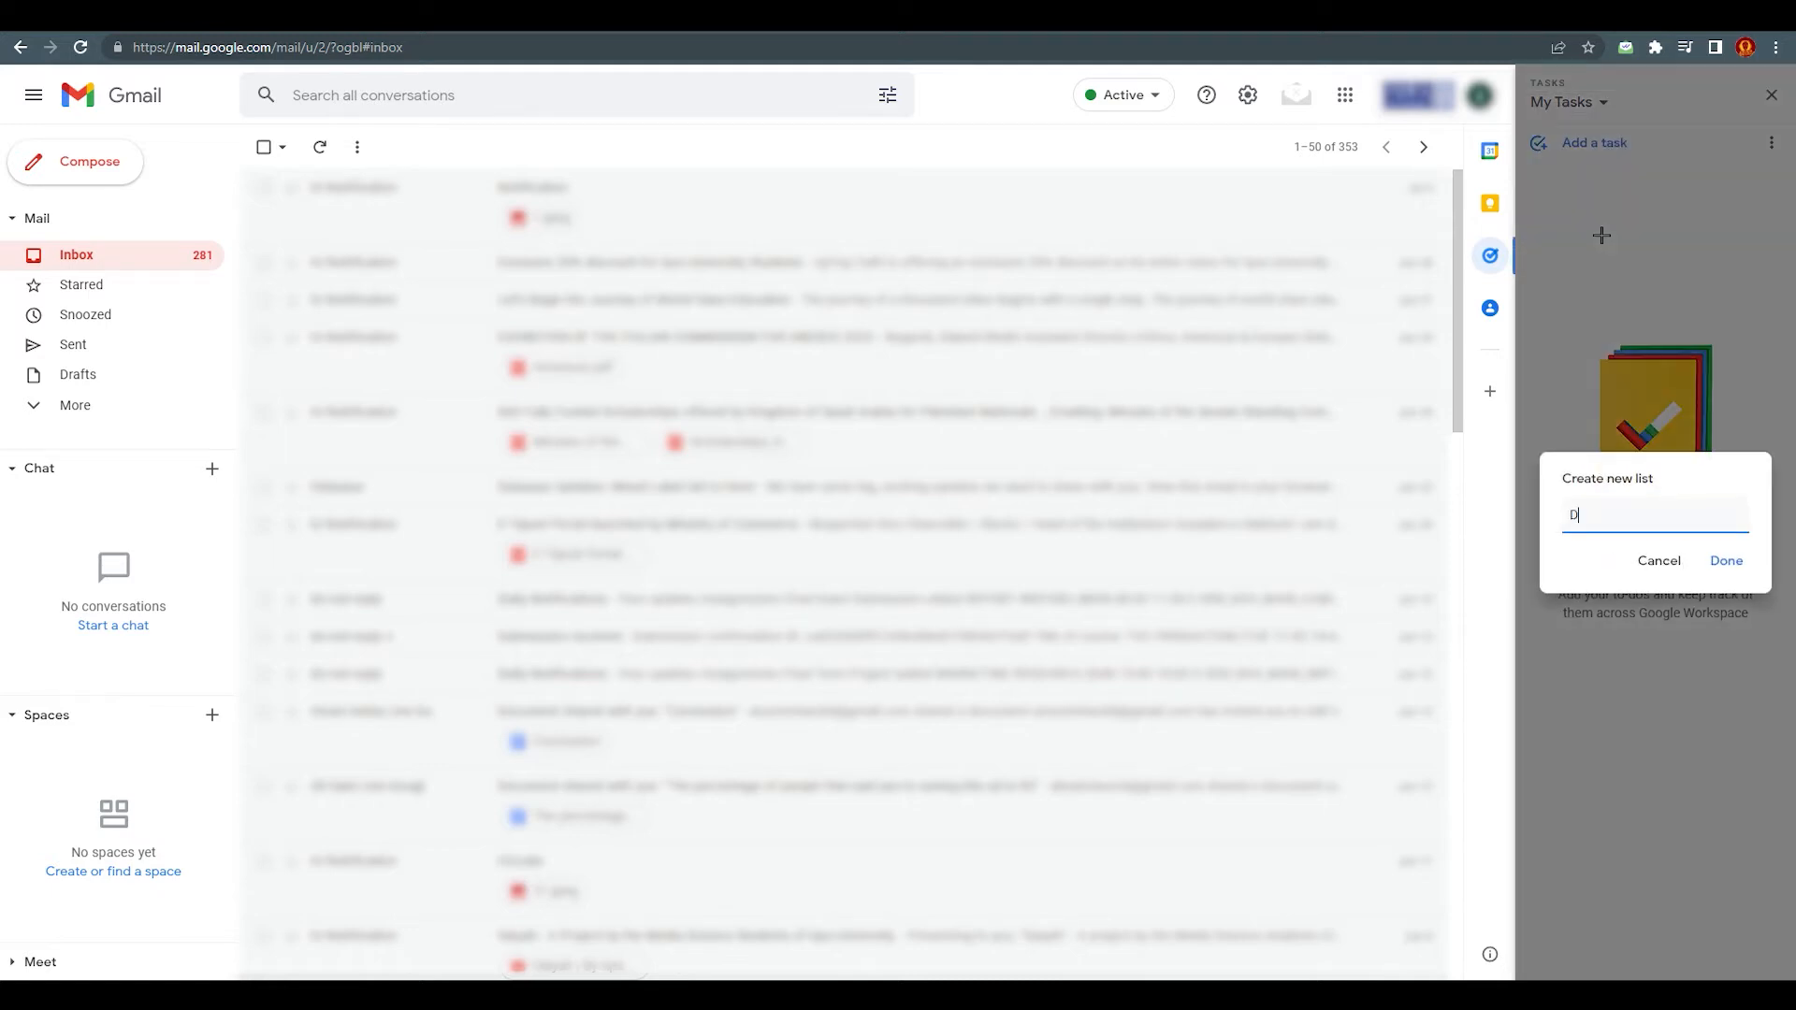
pyautogui.write('OWNLOAD')
pyautogui.click(1725, 559)
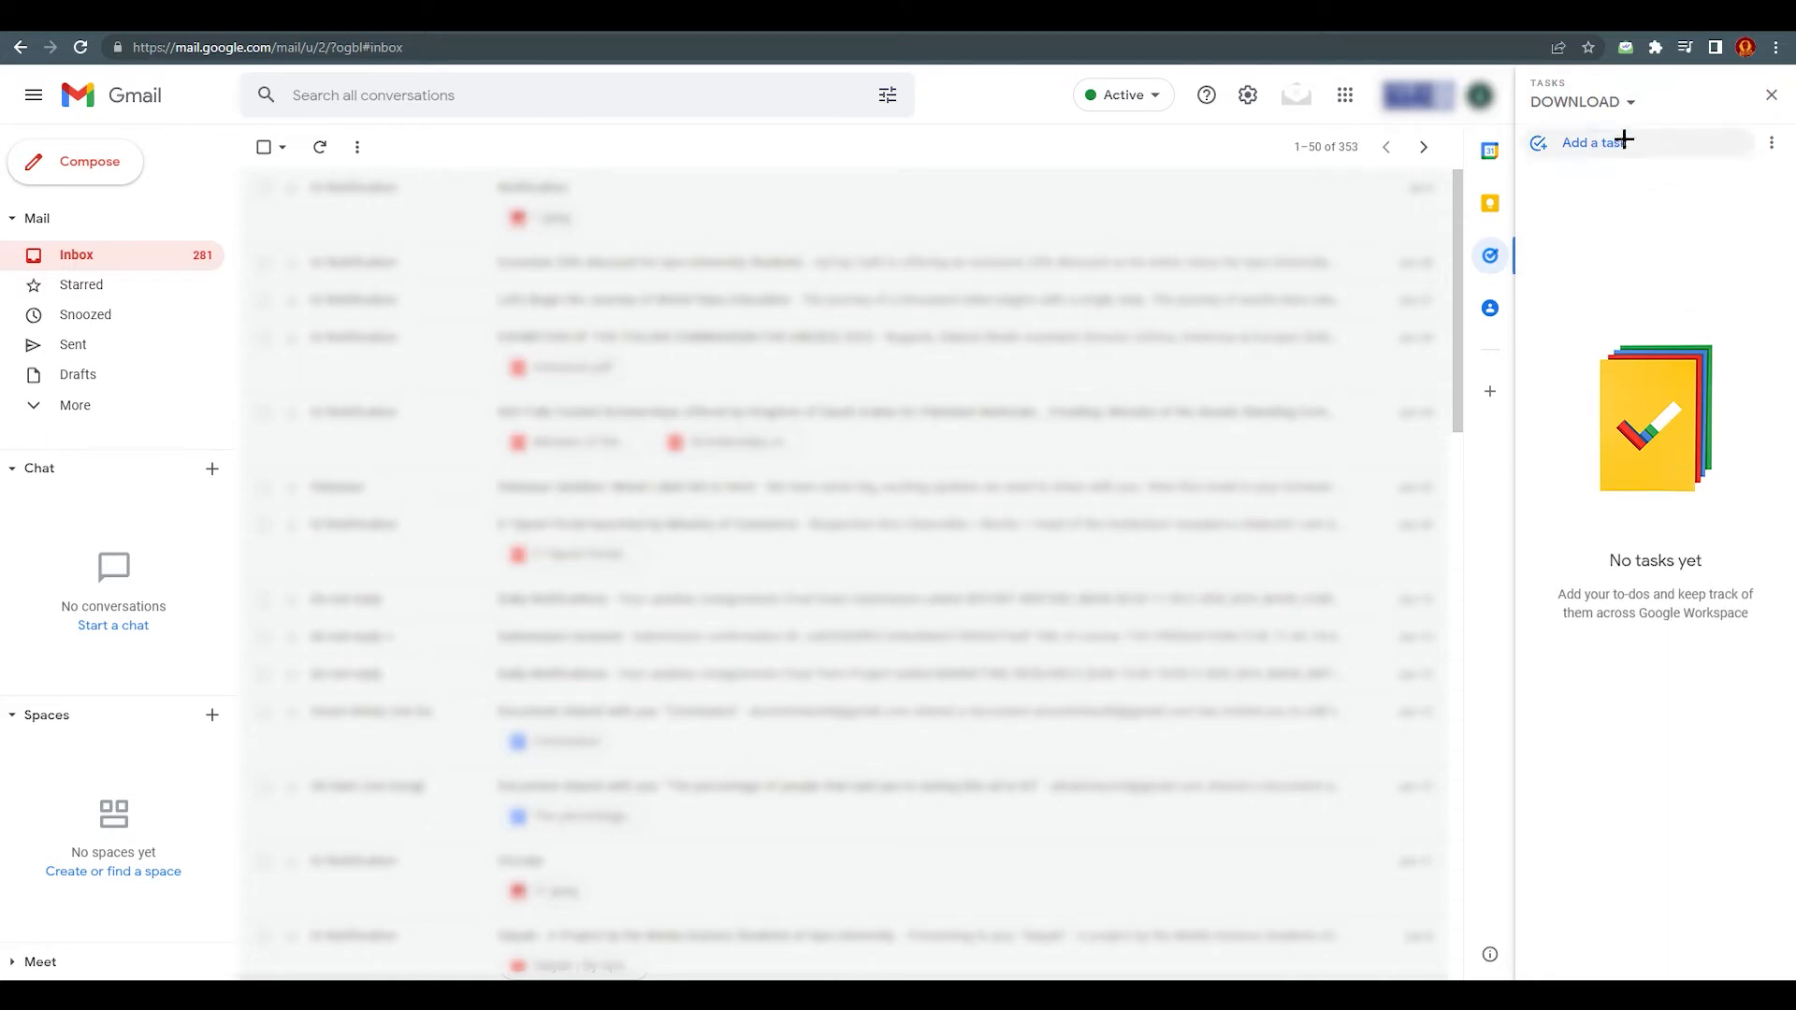
# Step: Try to reorder the DOWNLOAD list among the available task lists
pyautogui.click(1624, 106)
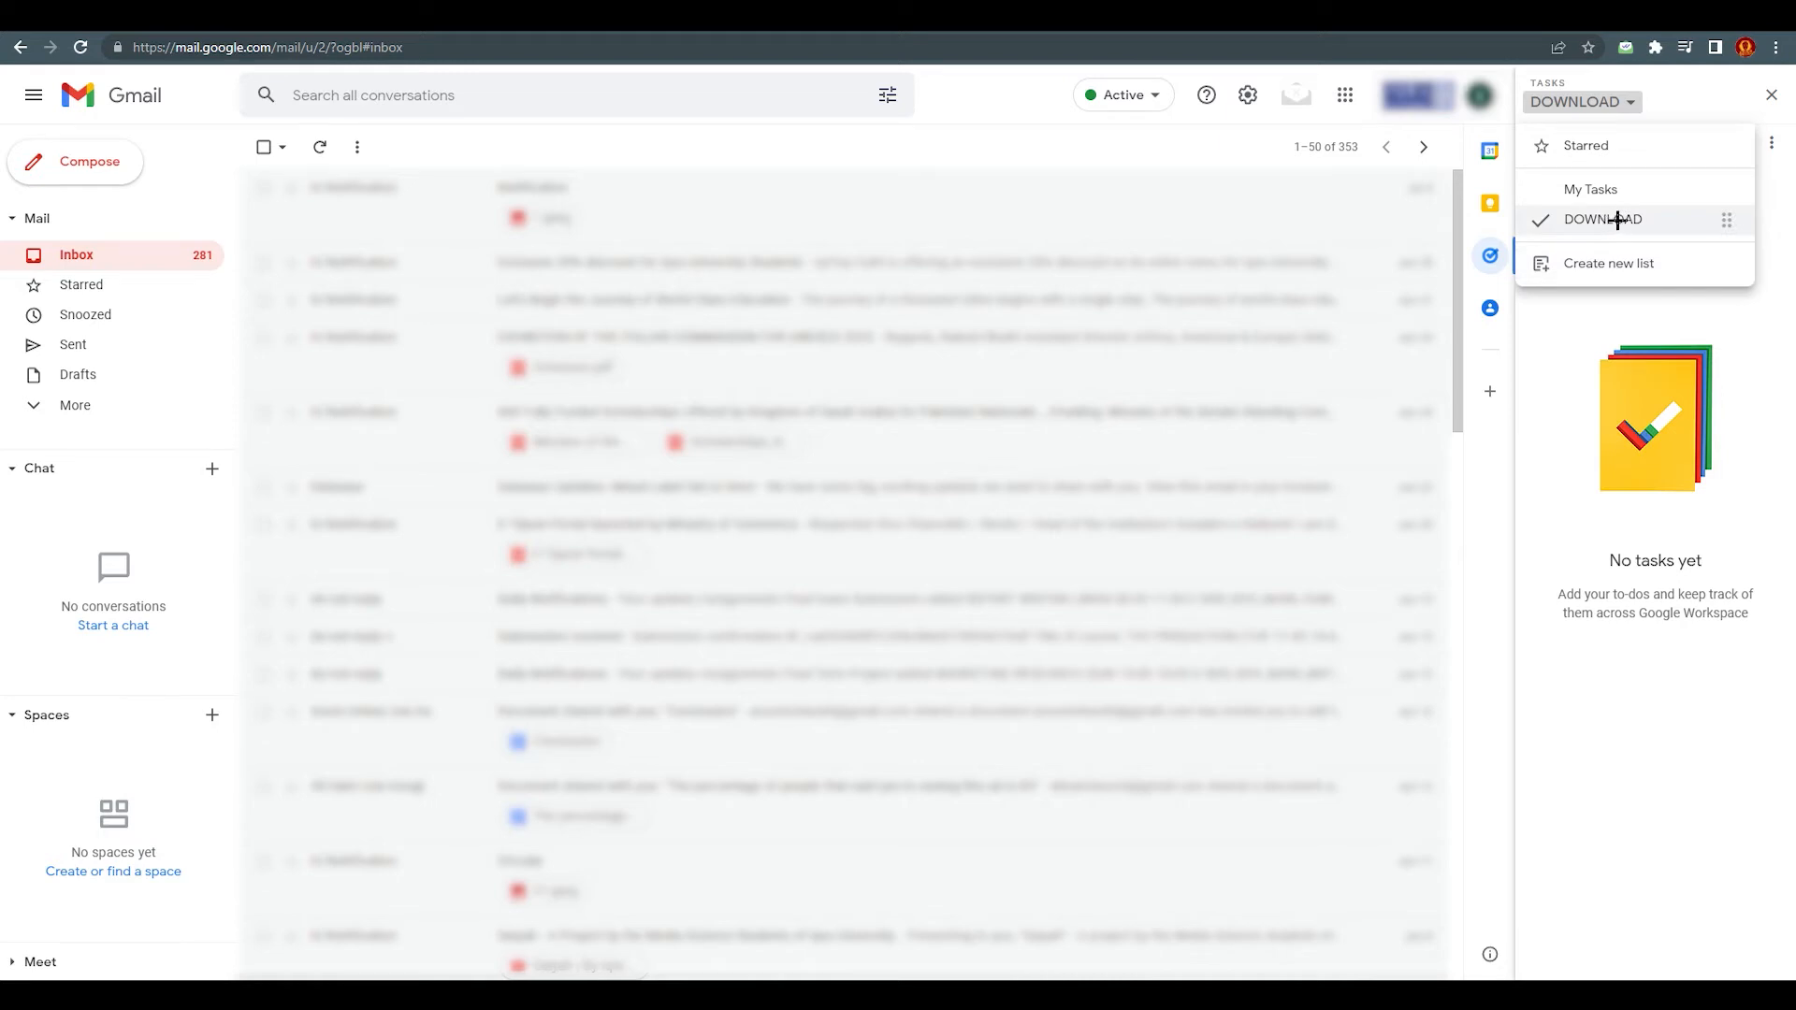
pyautogui.click(1674, 405)
pyautogui.click(1629, 104)
pyautogui.moveTo(1731, 221); pyautogui.dragTo(1721, 299)
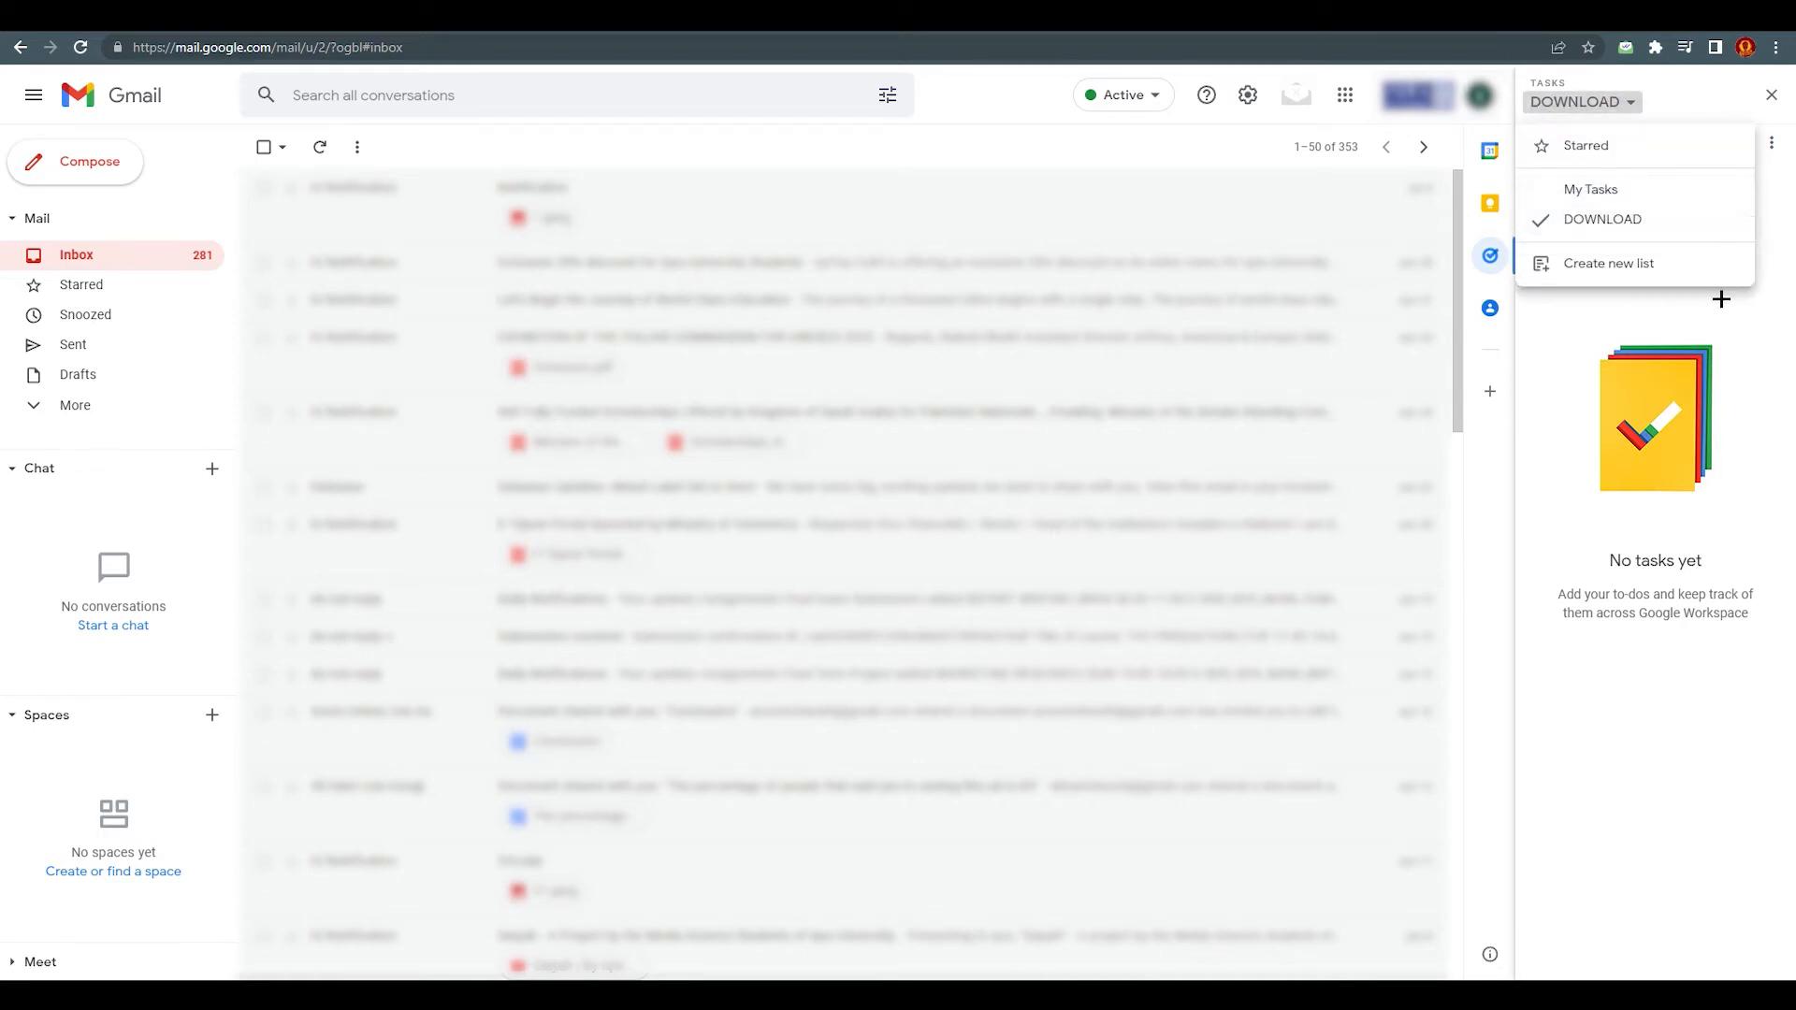
pyautogui.click(1721, 299)
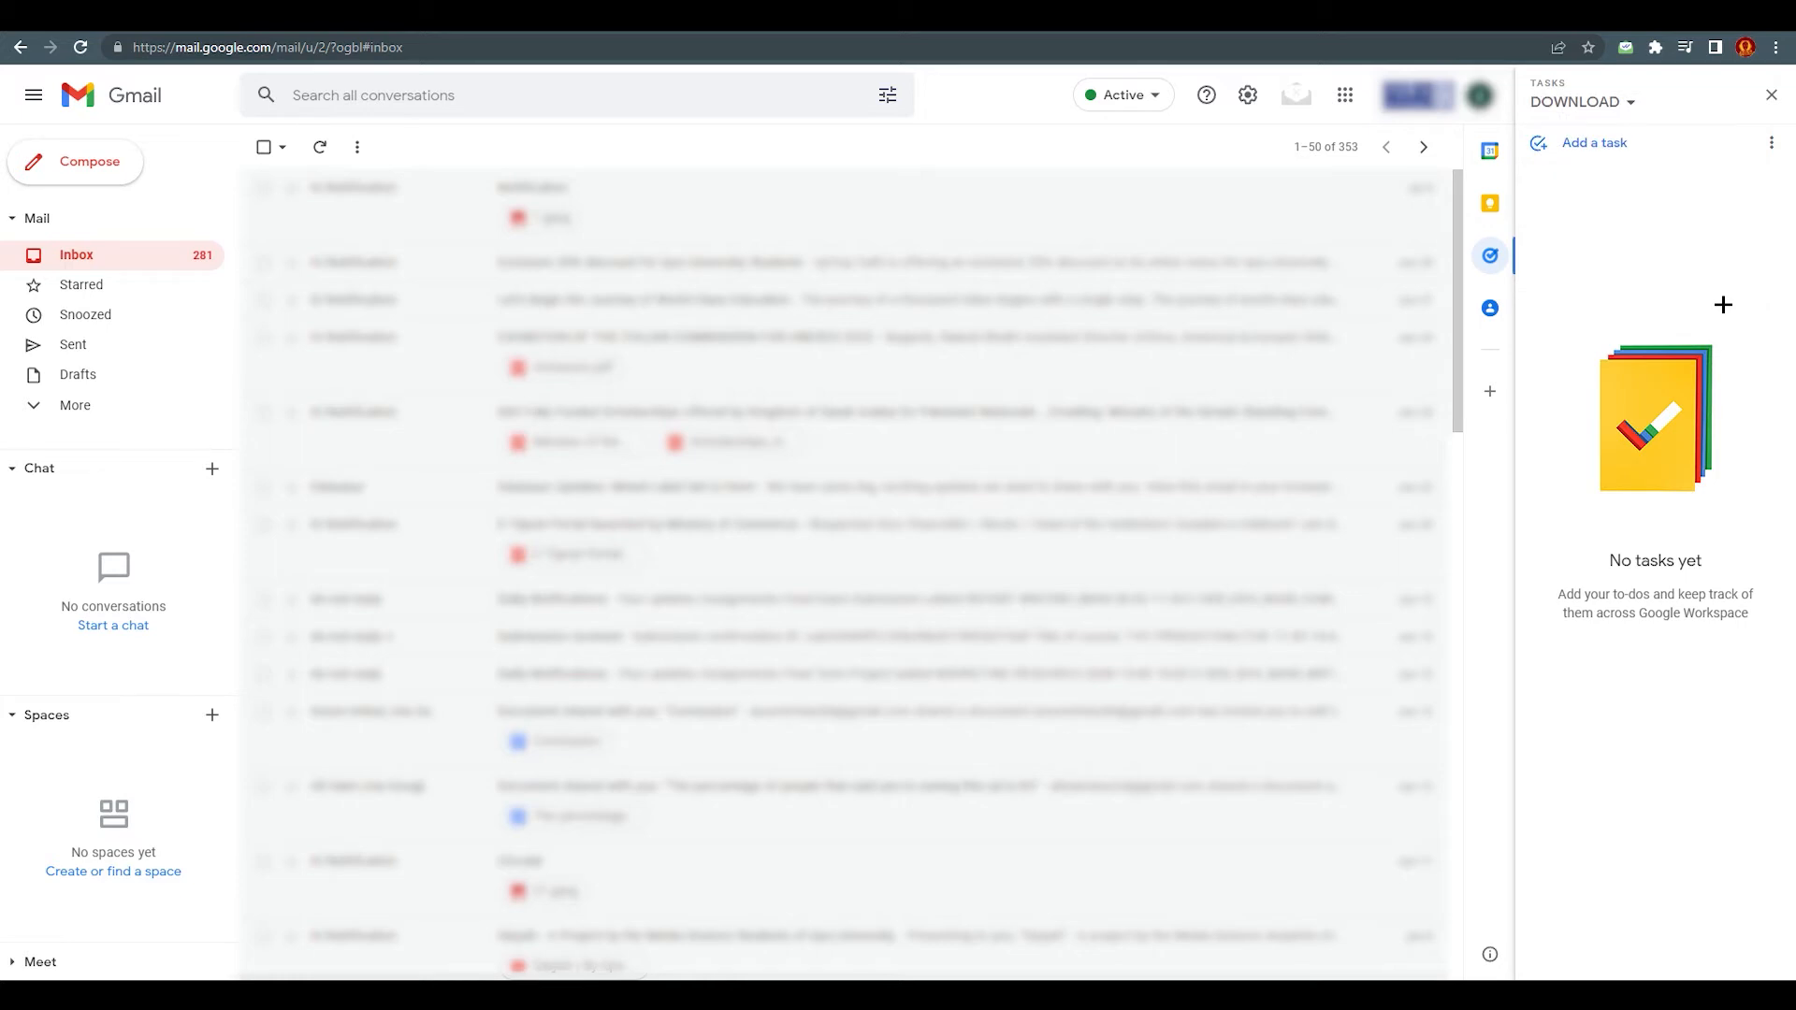
# Step: Add a task titled "download Fall guys" to the DOWNLOAD list
pyautogui.click(1589, 146)
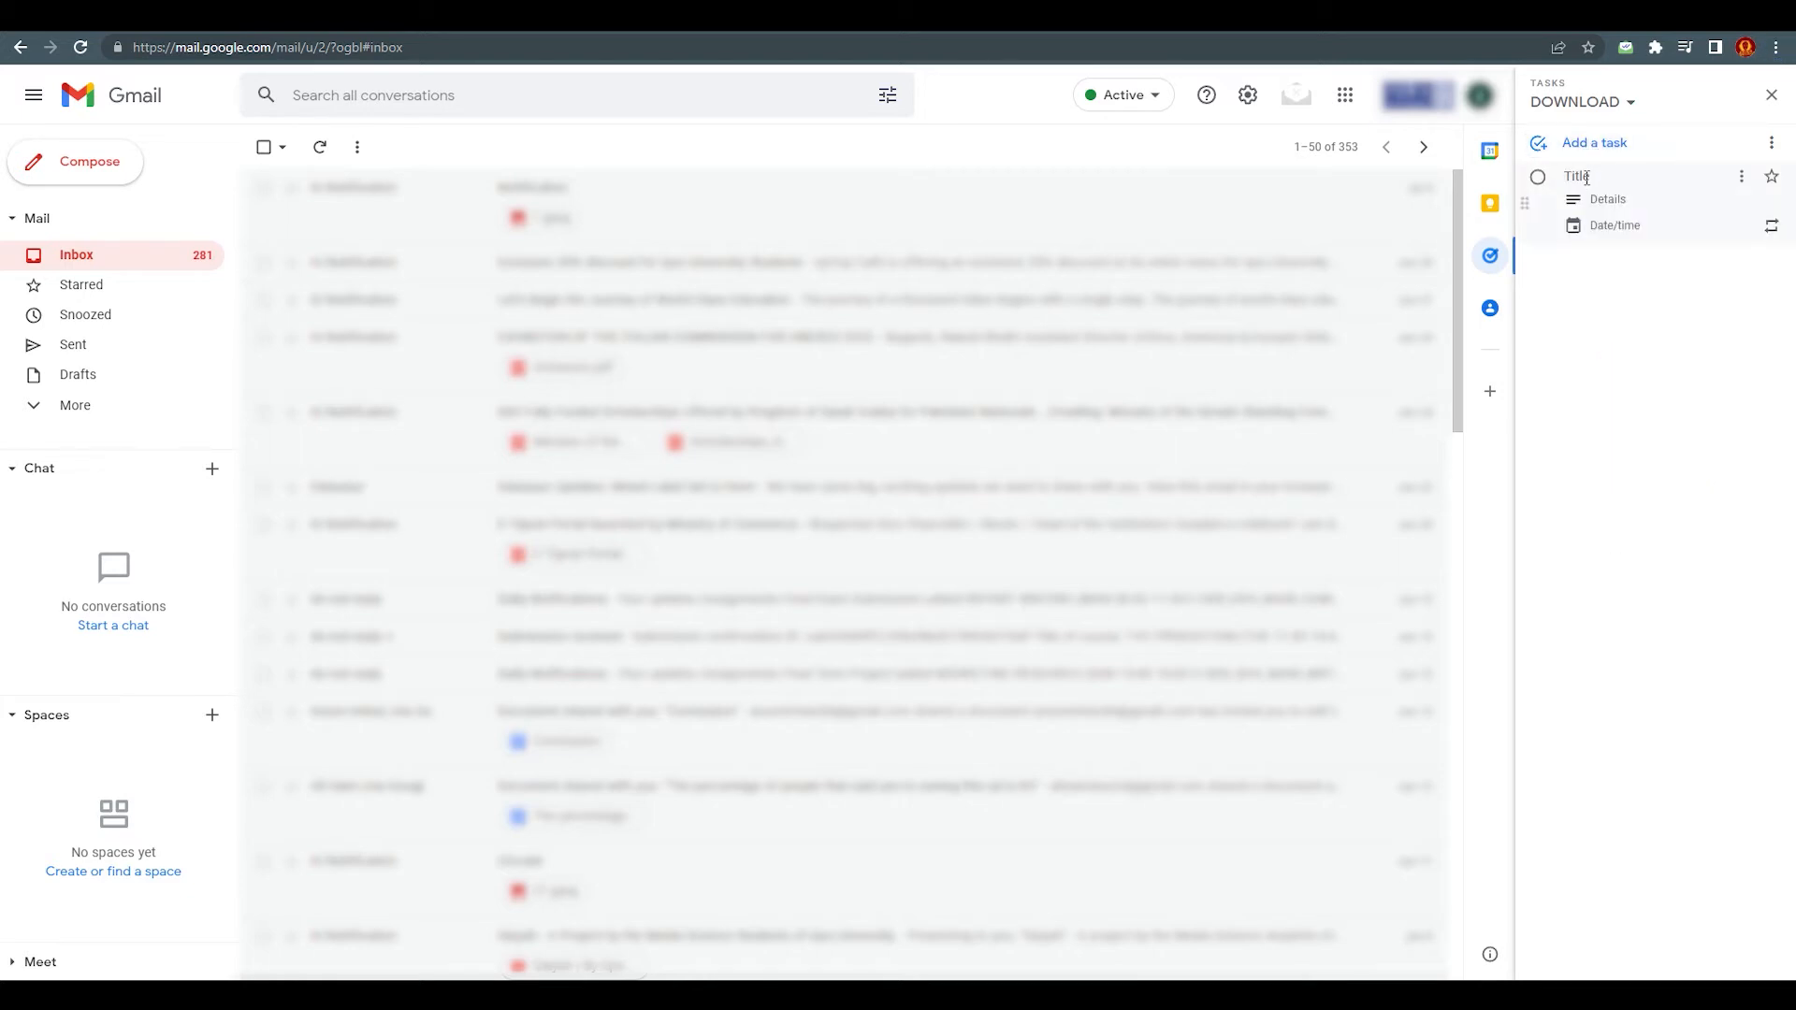
pyautogui.write('donw')
pyautogui.write('wload')
pyautogui.write(' Fall')
pyautogui.write(' guys')
pyautogui.click(1657, 287)
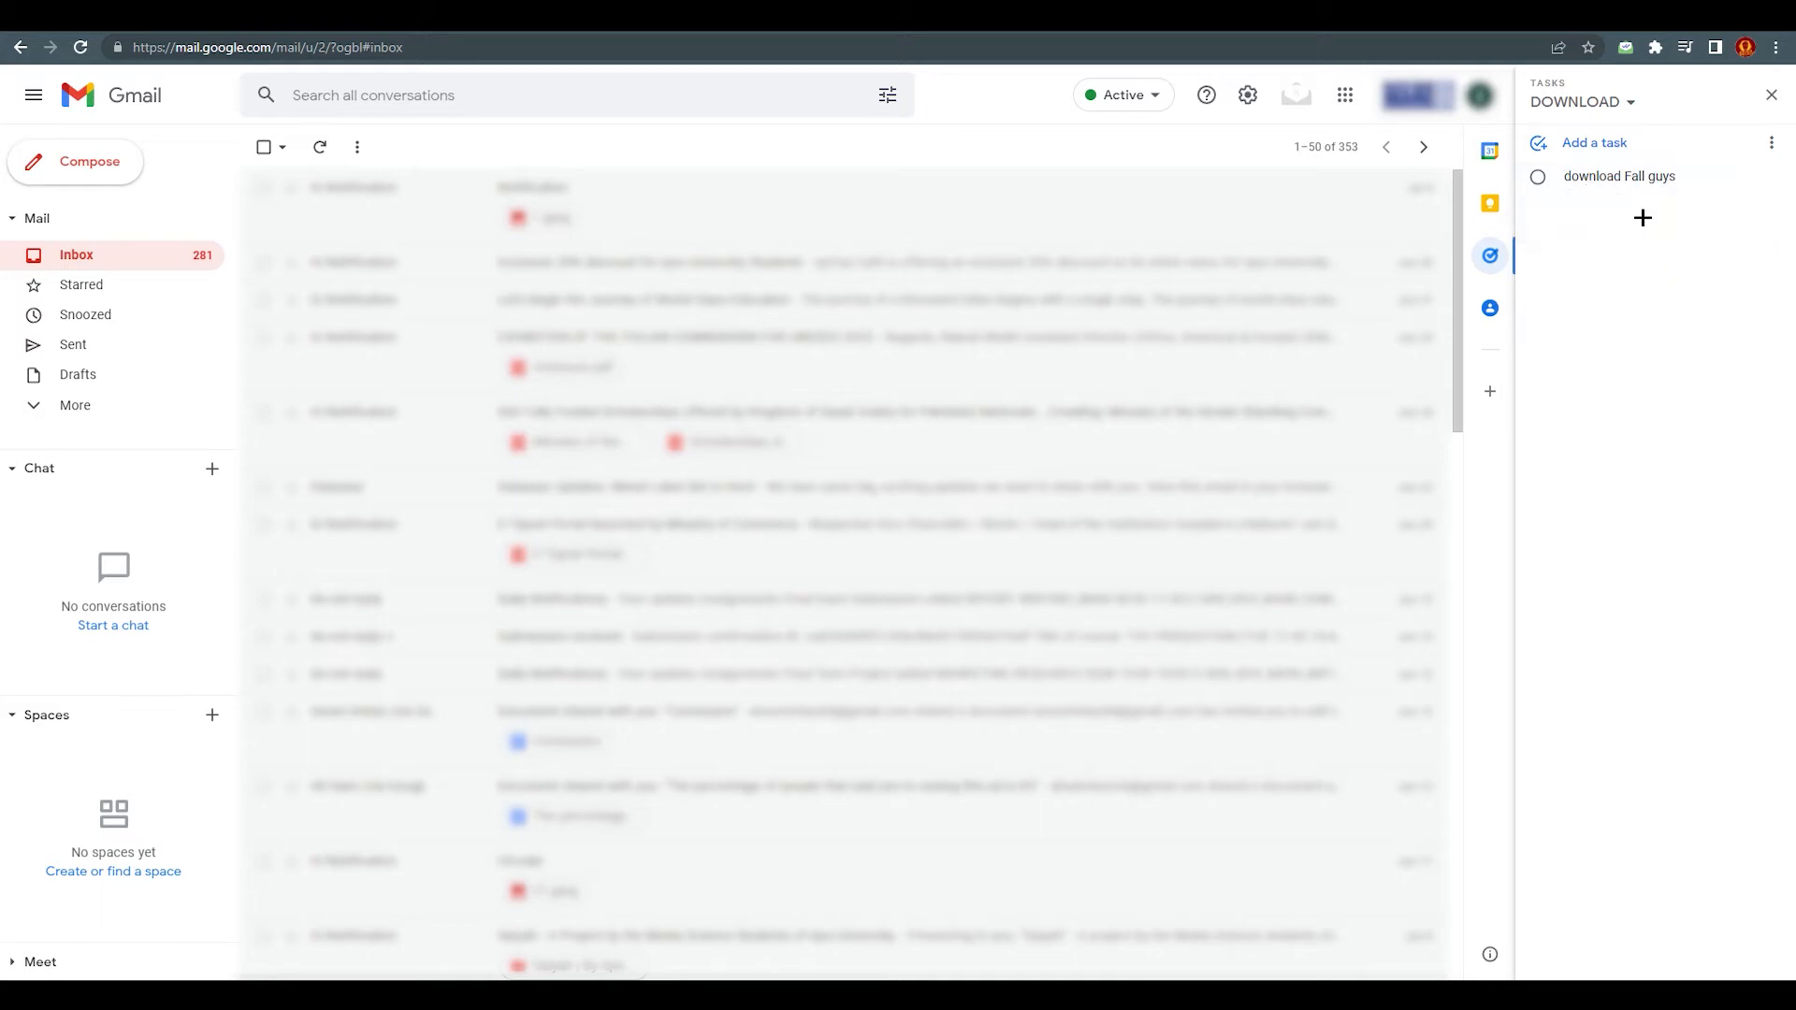
# Step: Add the details "xyz" to the "download Fall guys" task
pyautogui.tripleClick(1647, 175)
pyautogui.click(1626, 198)
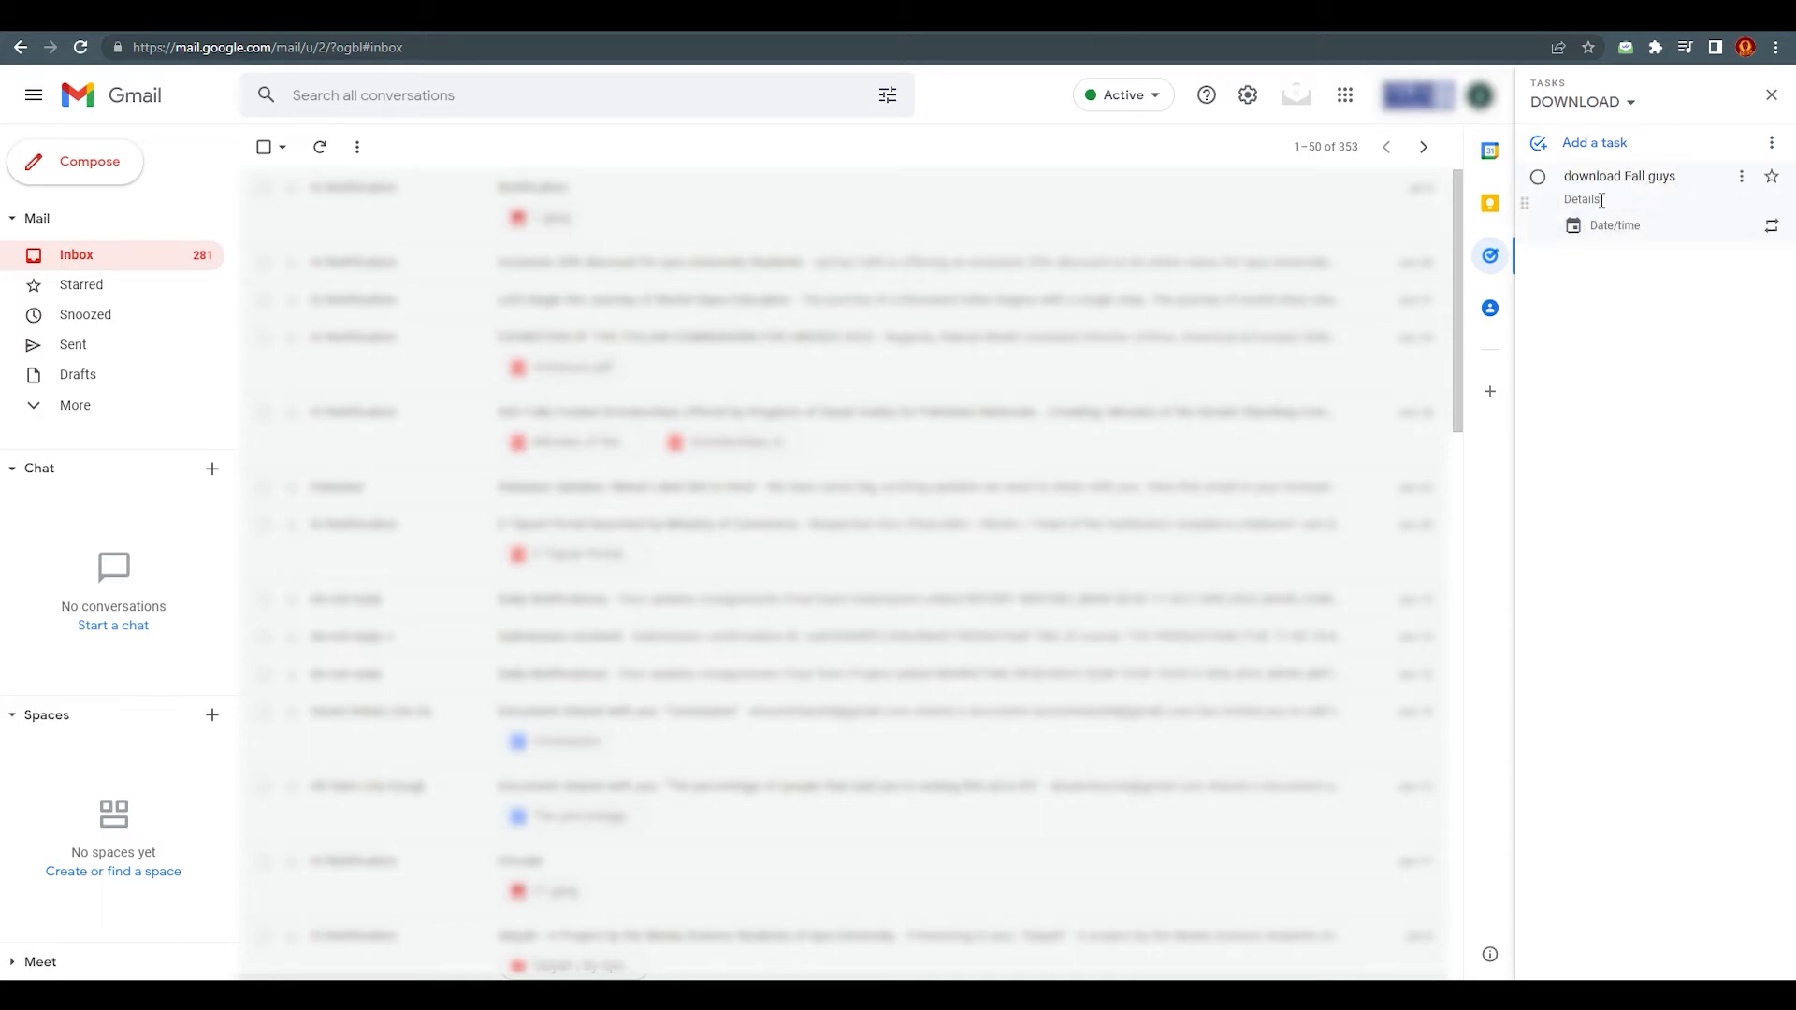
pyautogui.write('xyz')
# Step: Schedule the "download Fall guys" task for Thursday, July 14, 2022 at 8:00 AM
pyautogui.click(1641, 228)
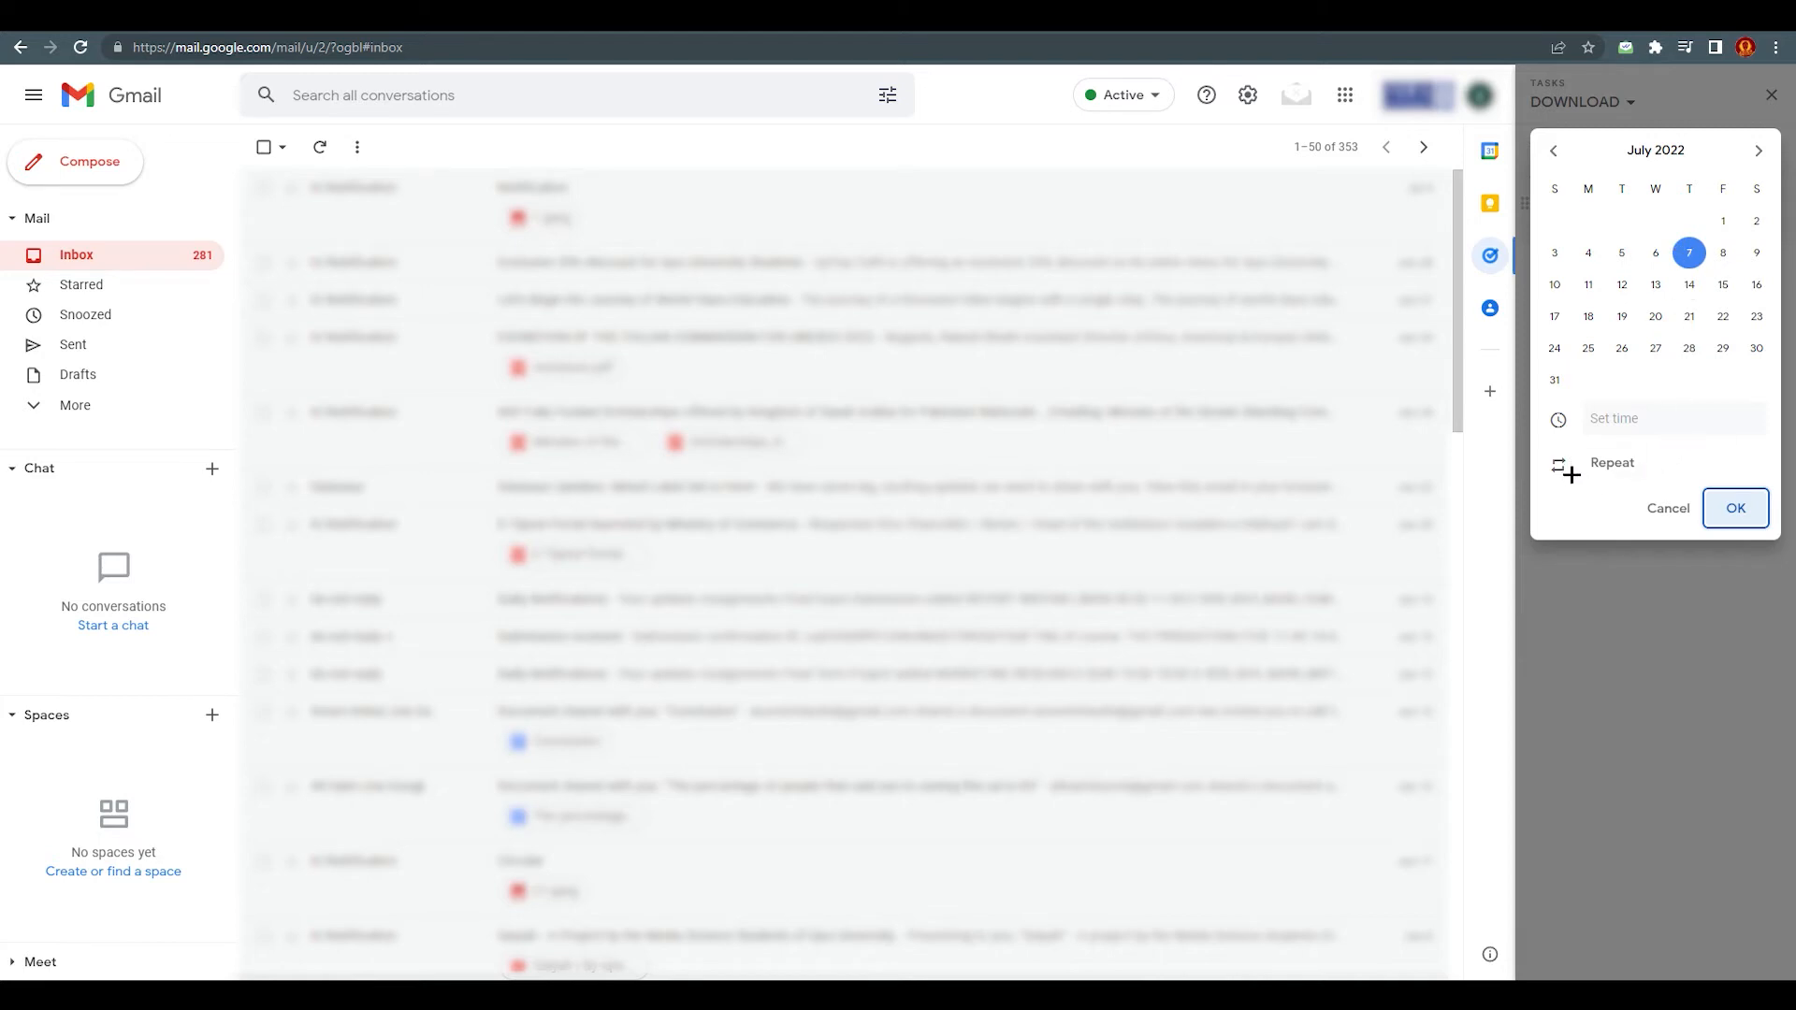
pyautogui.click(1689, 285)
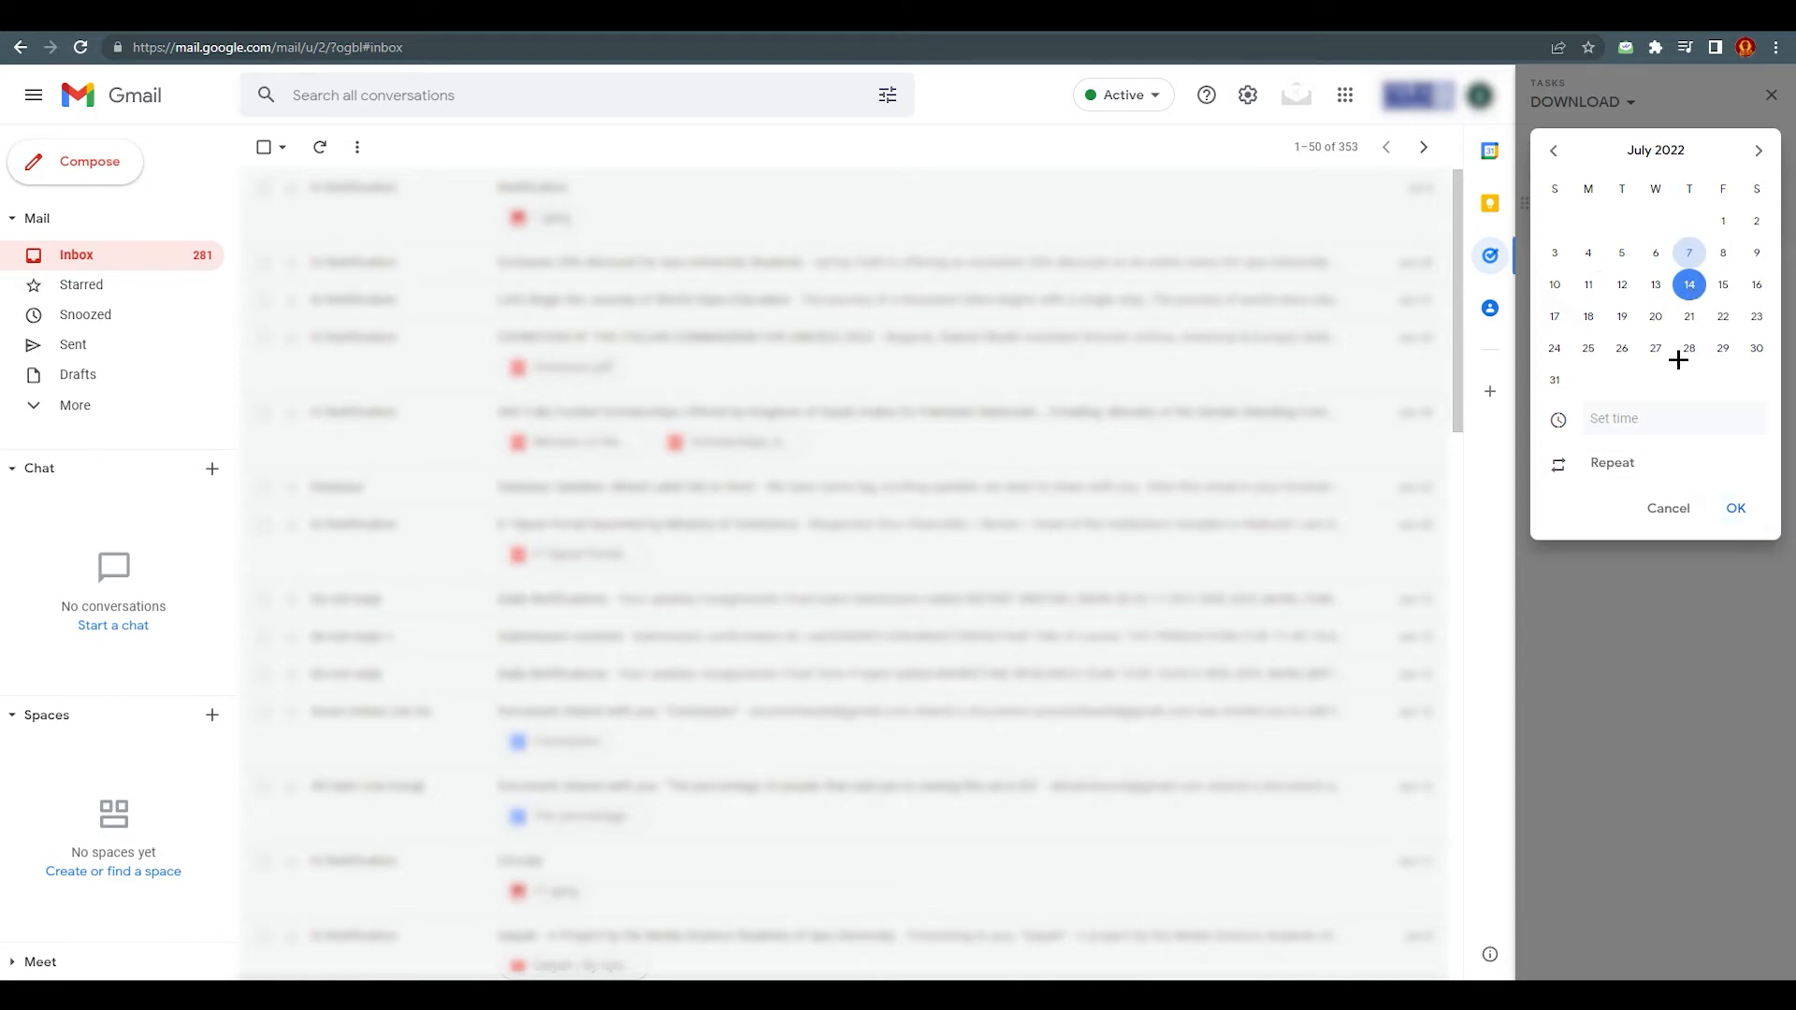
pyautogui.click(1613, 423)
pyautogui.click(1664, 463)
pyautogui.click(1730, 508)
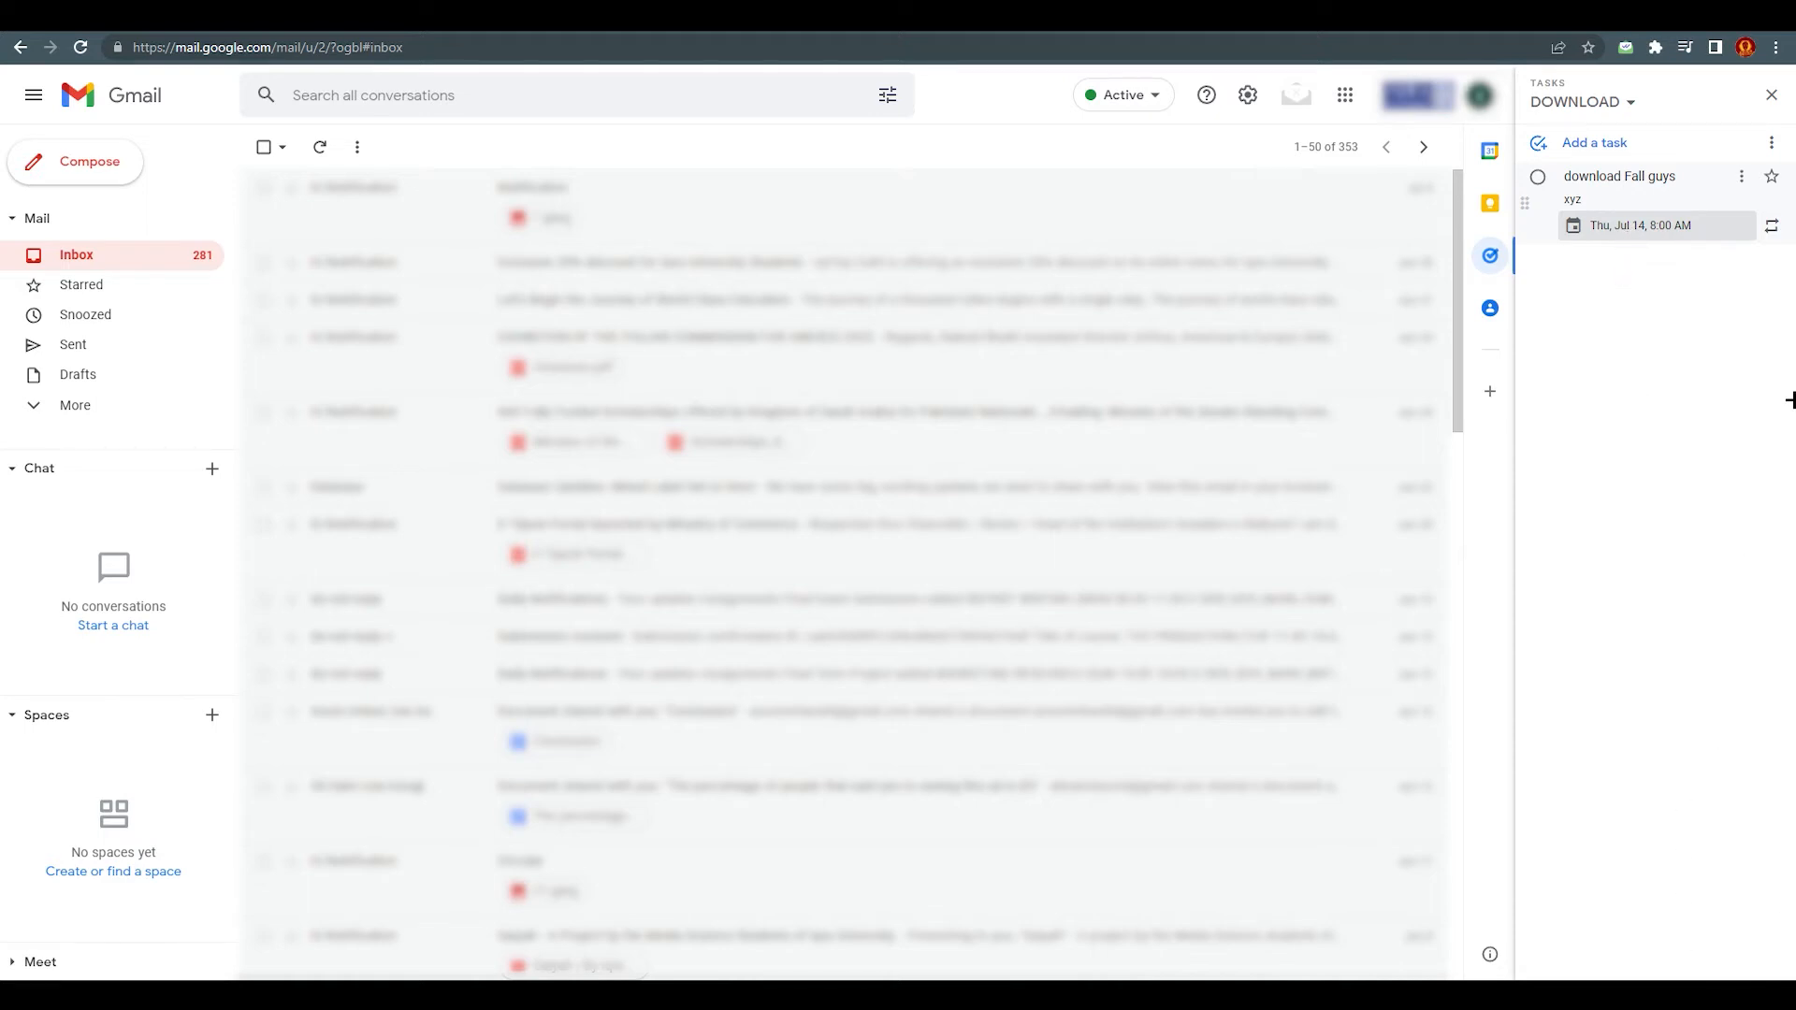
# Step: Add two more tasks to the DOWNLOAD list, titled "download songs" and "download stock videos"
pyautogui.click(1580, 145)
pyautogui.write('download songs')
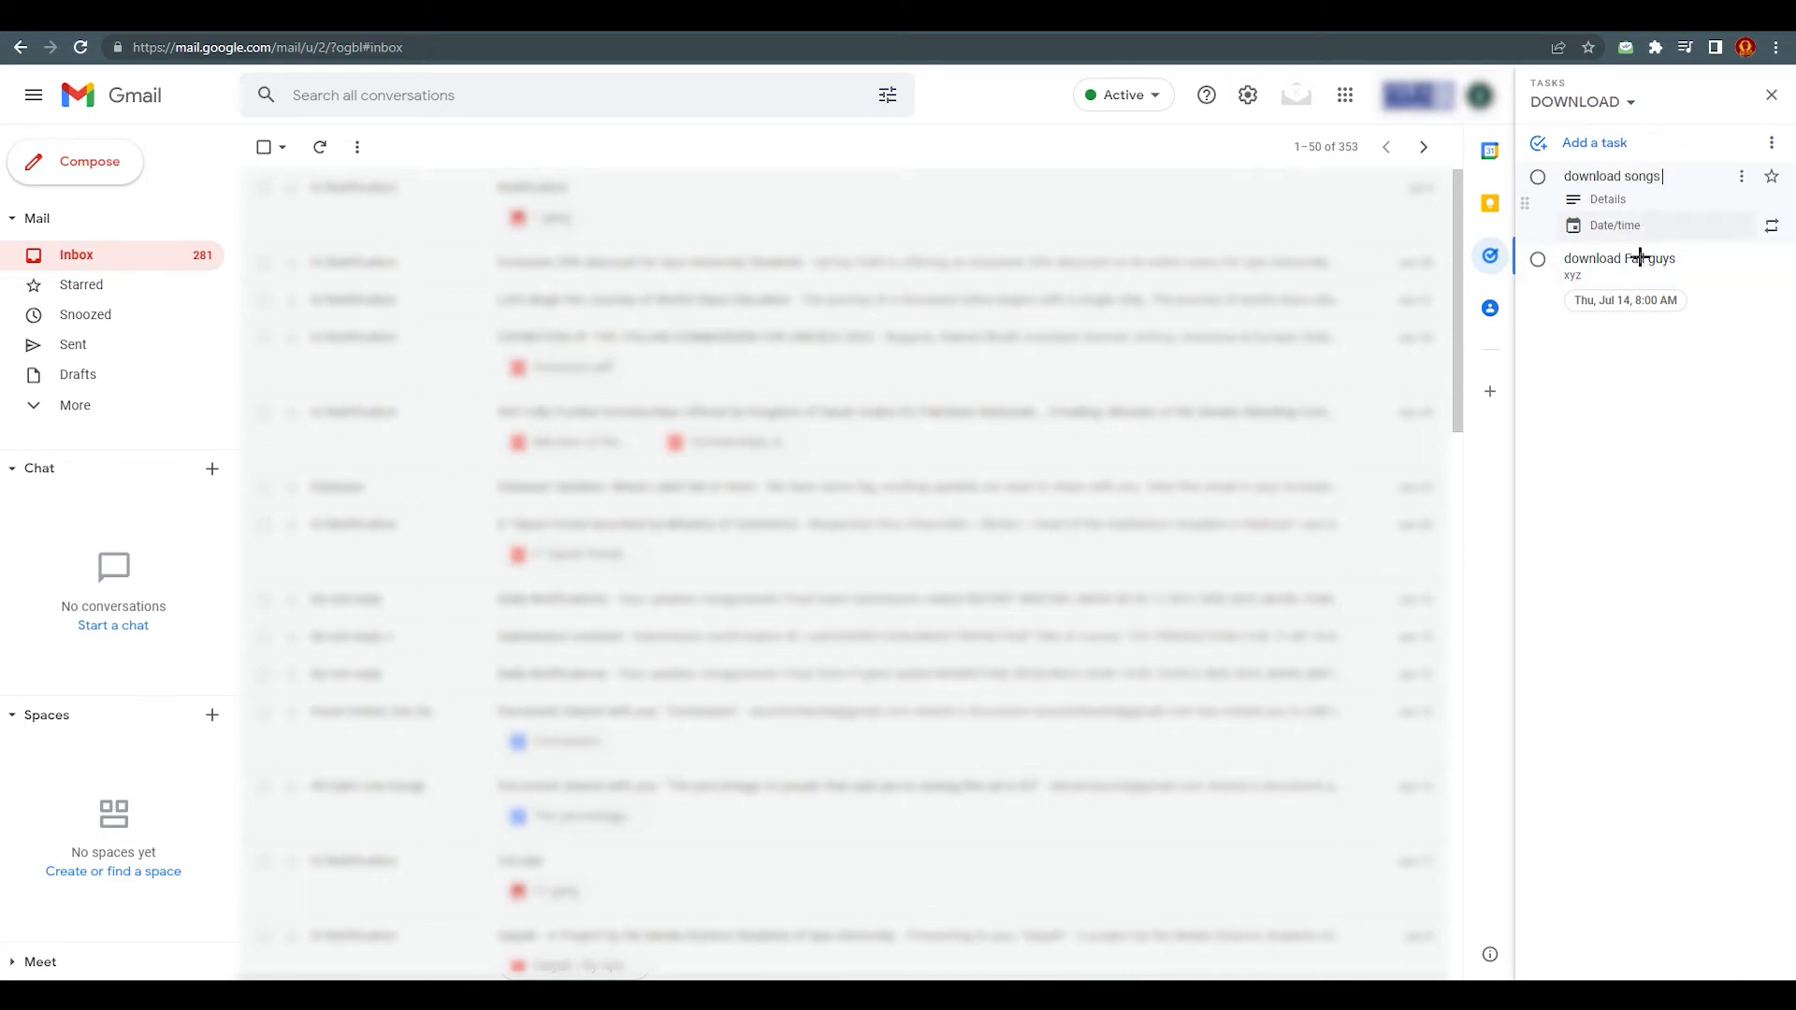
pyautogui.click(1656, 472)
pyautogui.click(1595, 143)
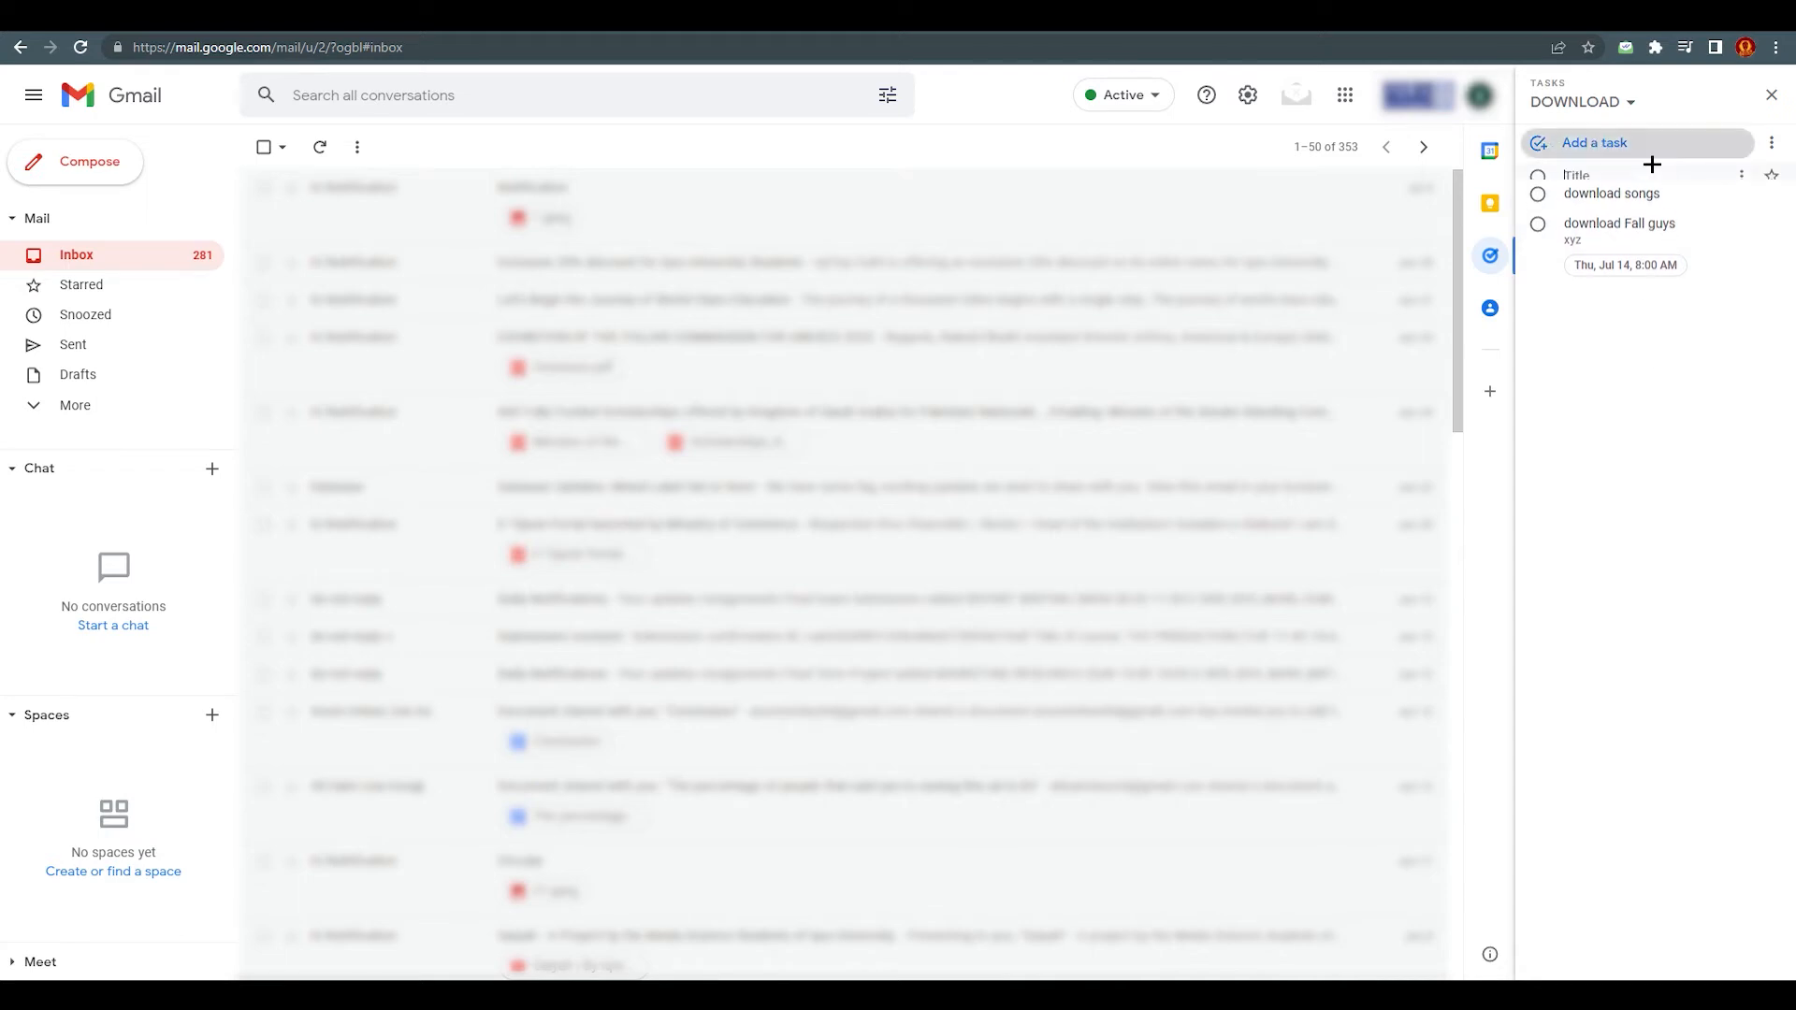
pyautogui.write('download stock')
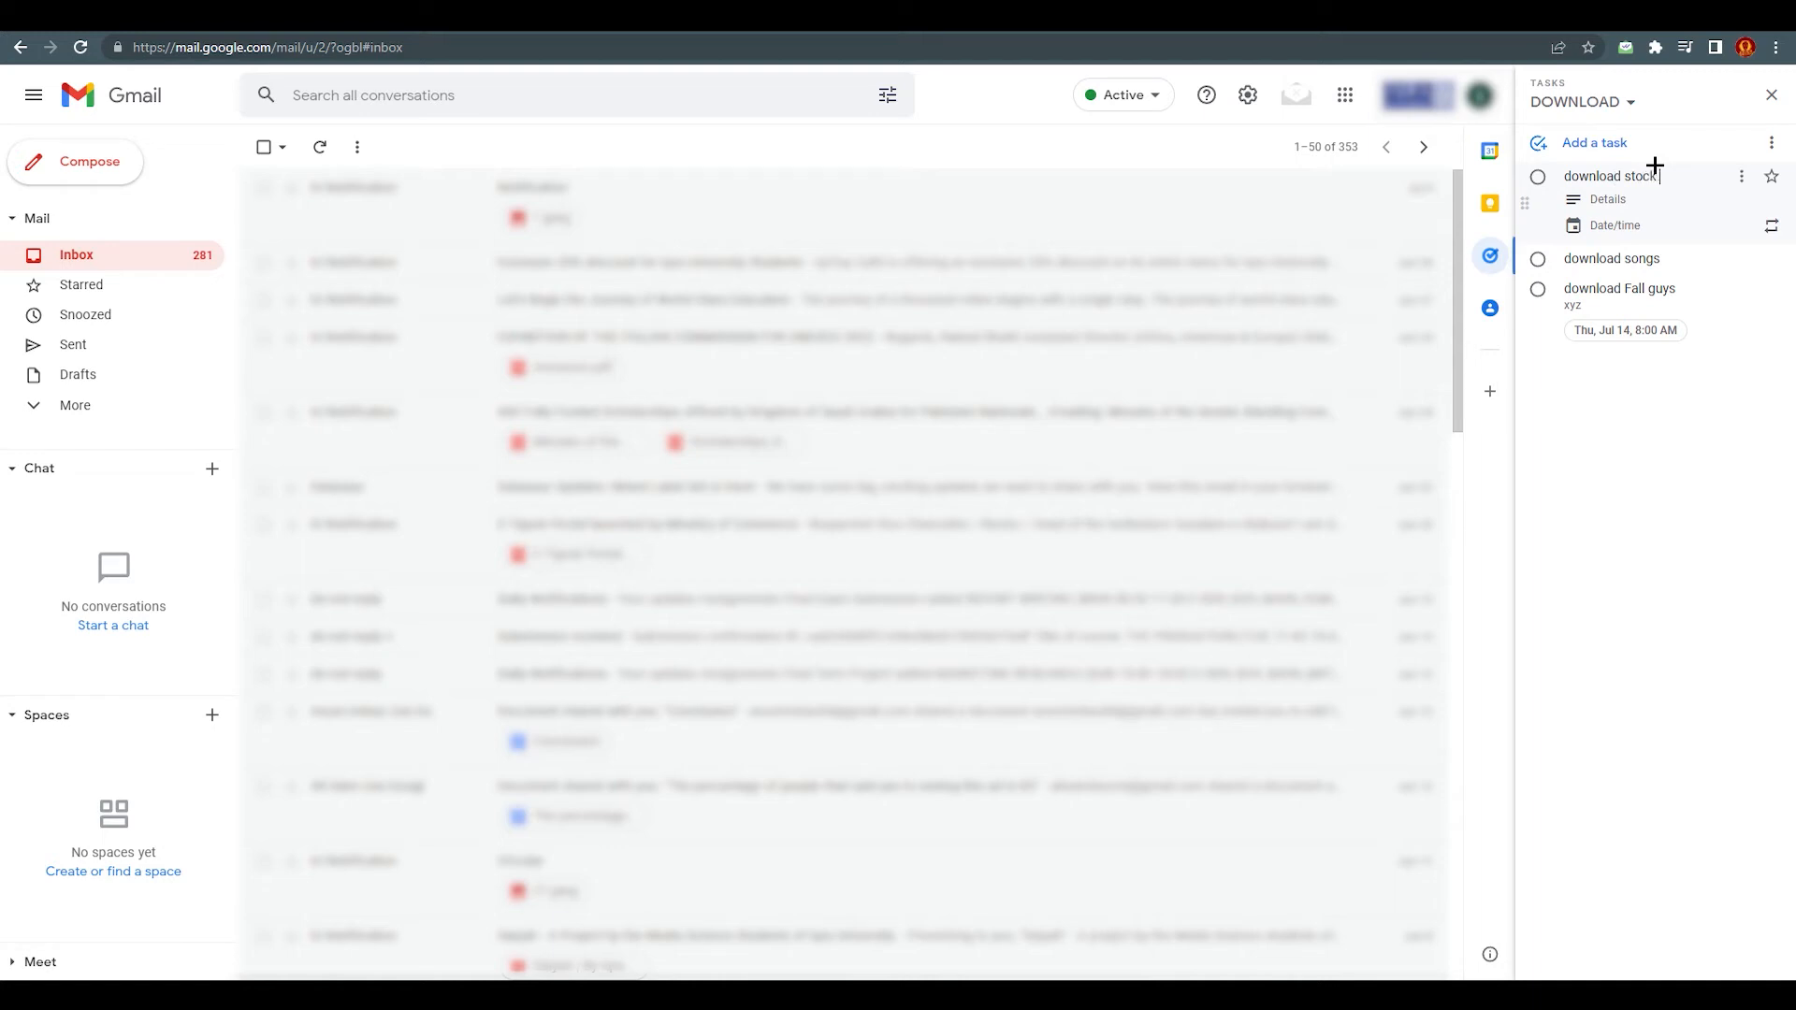
pyautogui.write(' videos')
pyautogui.click(1596, 573)
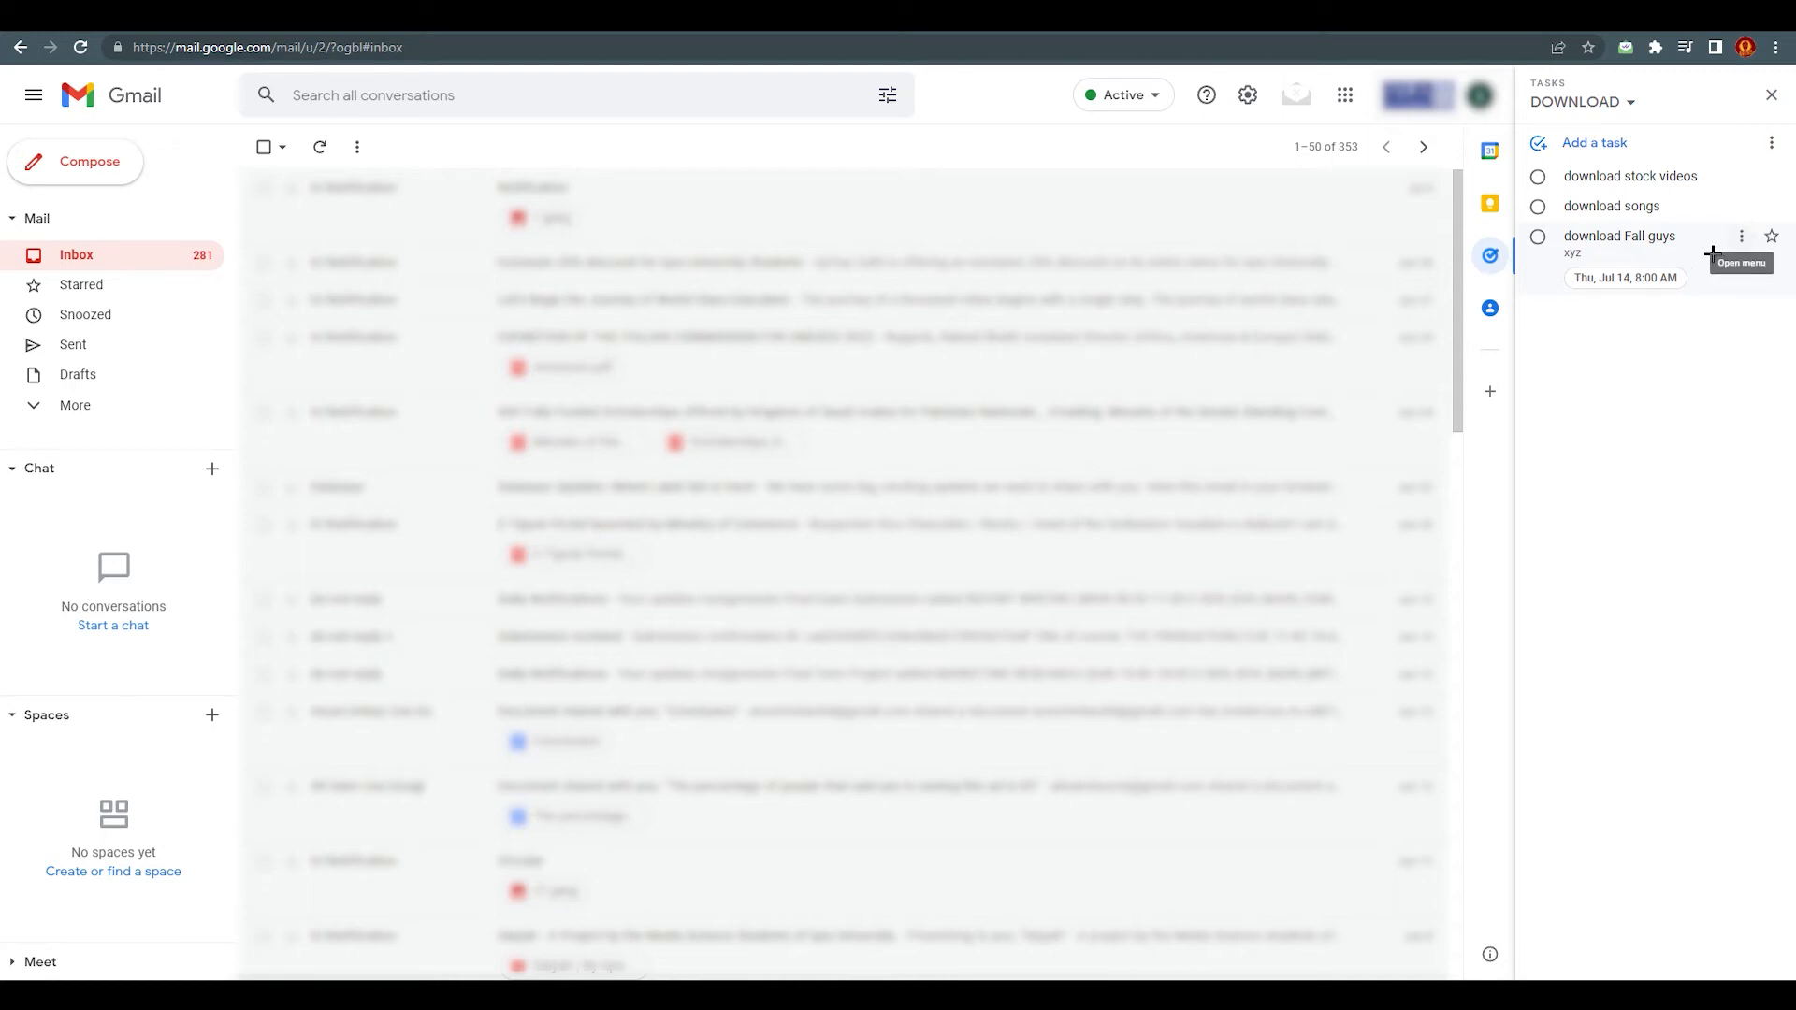
pyautogui.click(1772, 145)
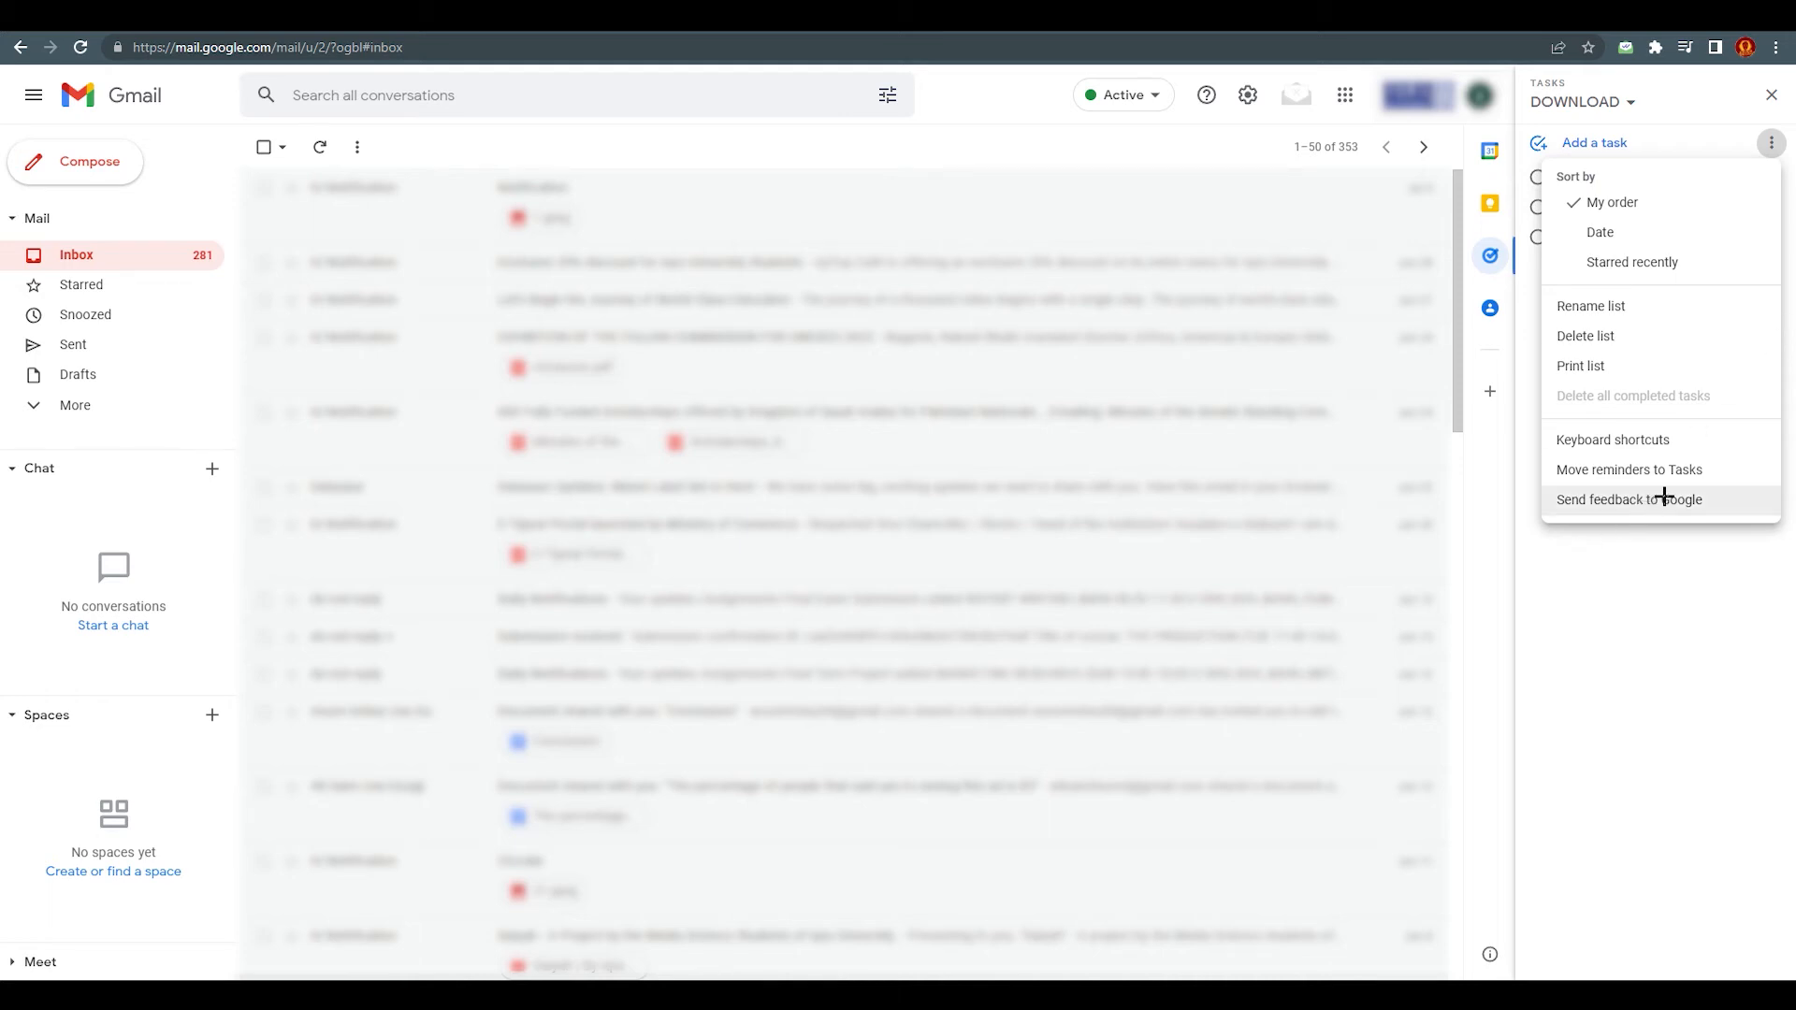
pyautogui.click(1674, 598)
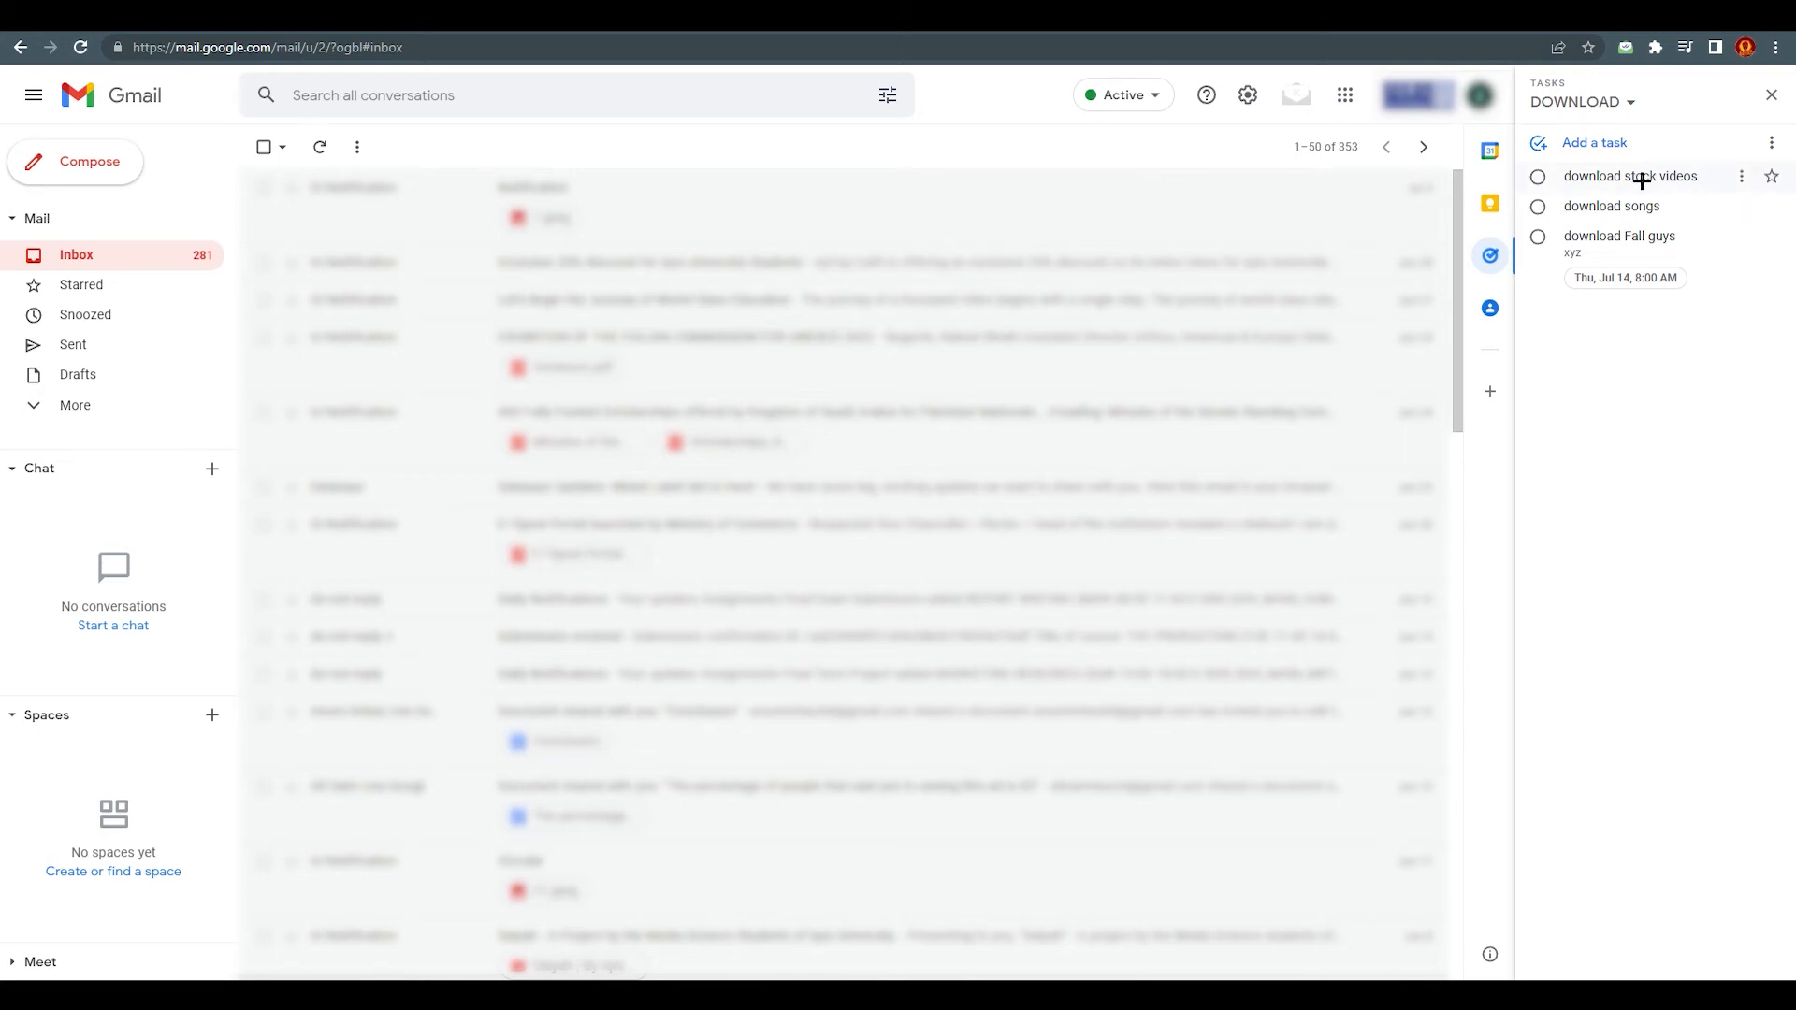
pyautogui.click(1742, 176)
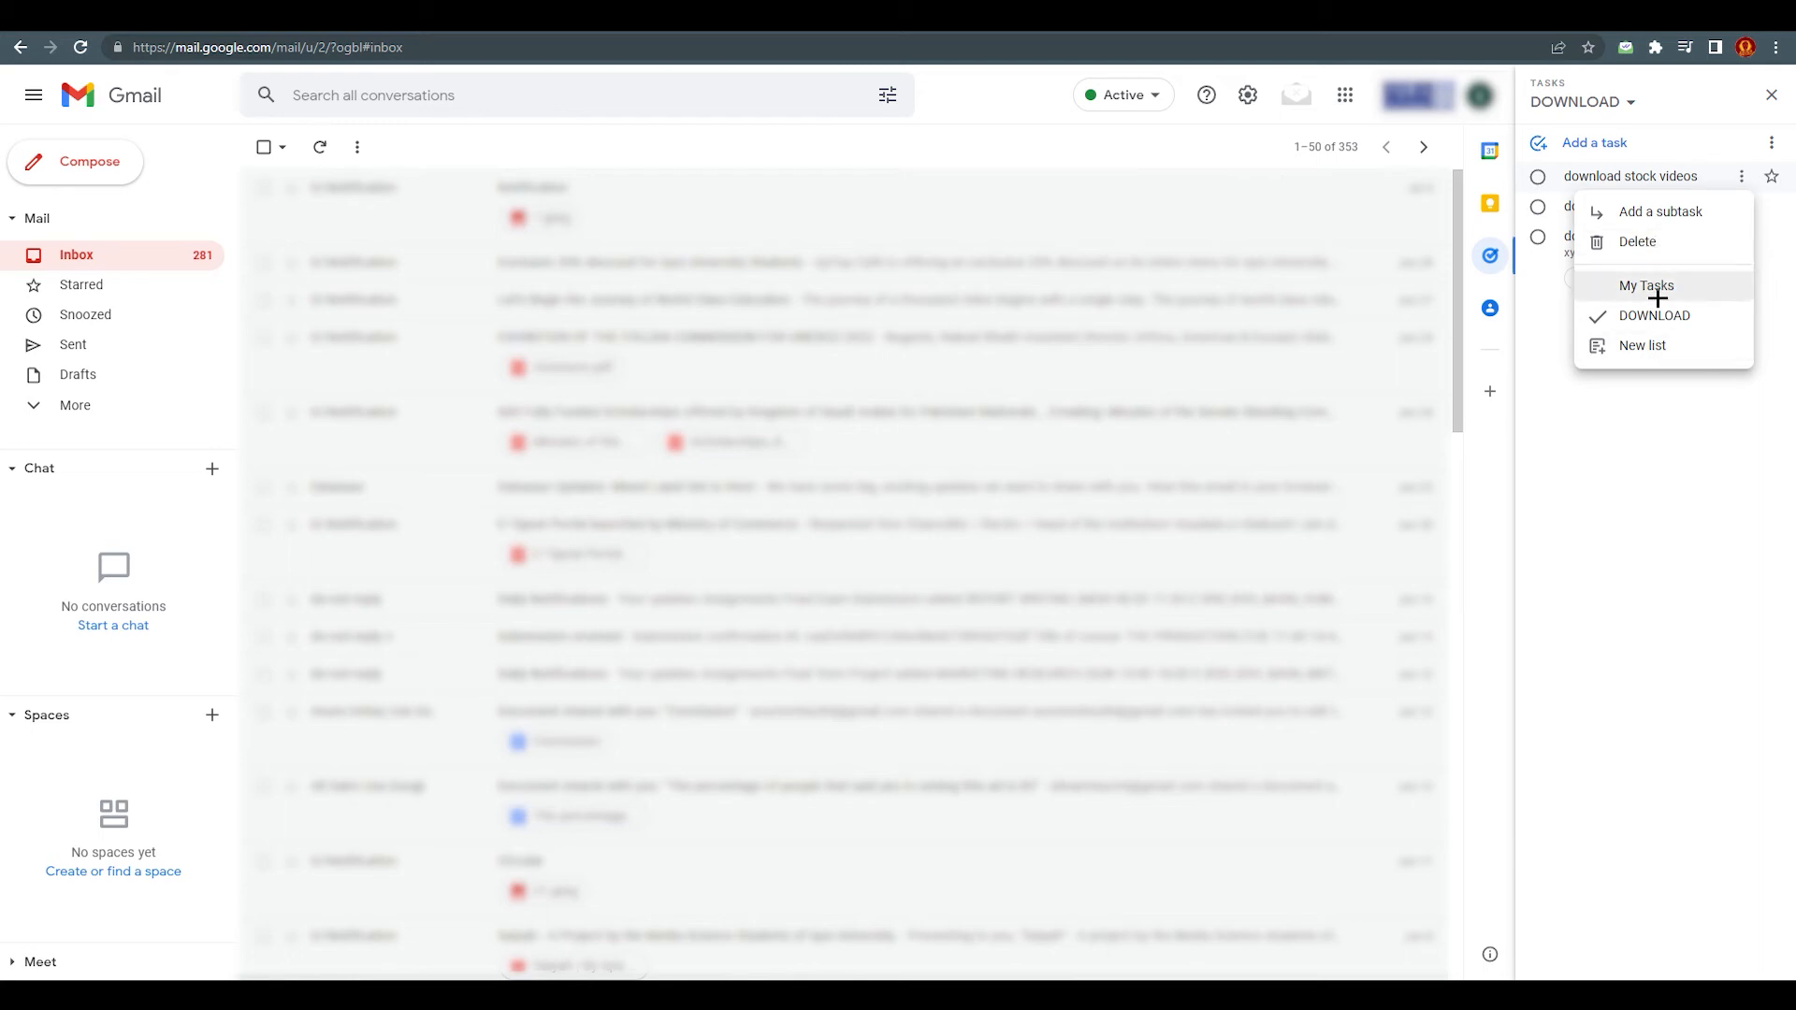
pyautogui.click(1652, 463)
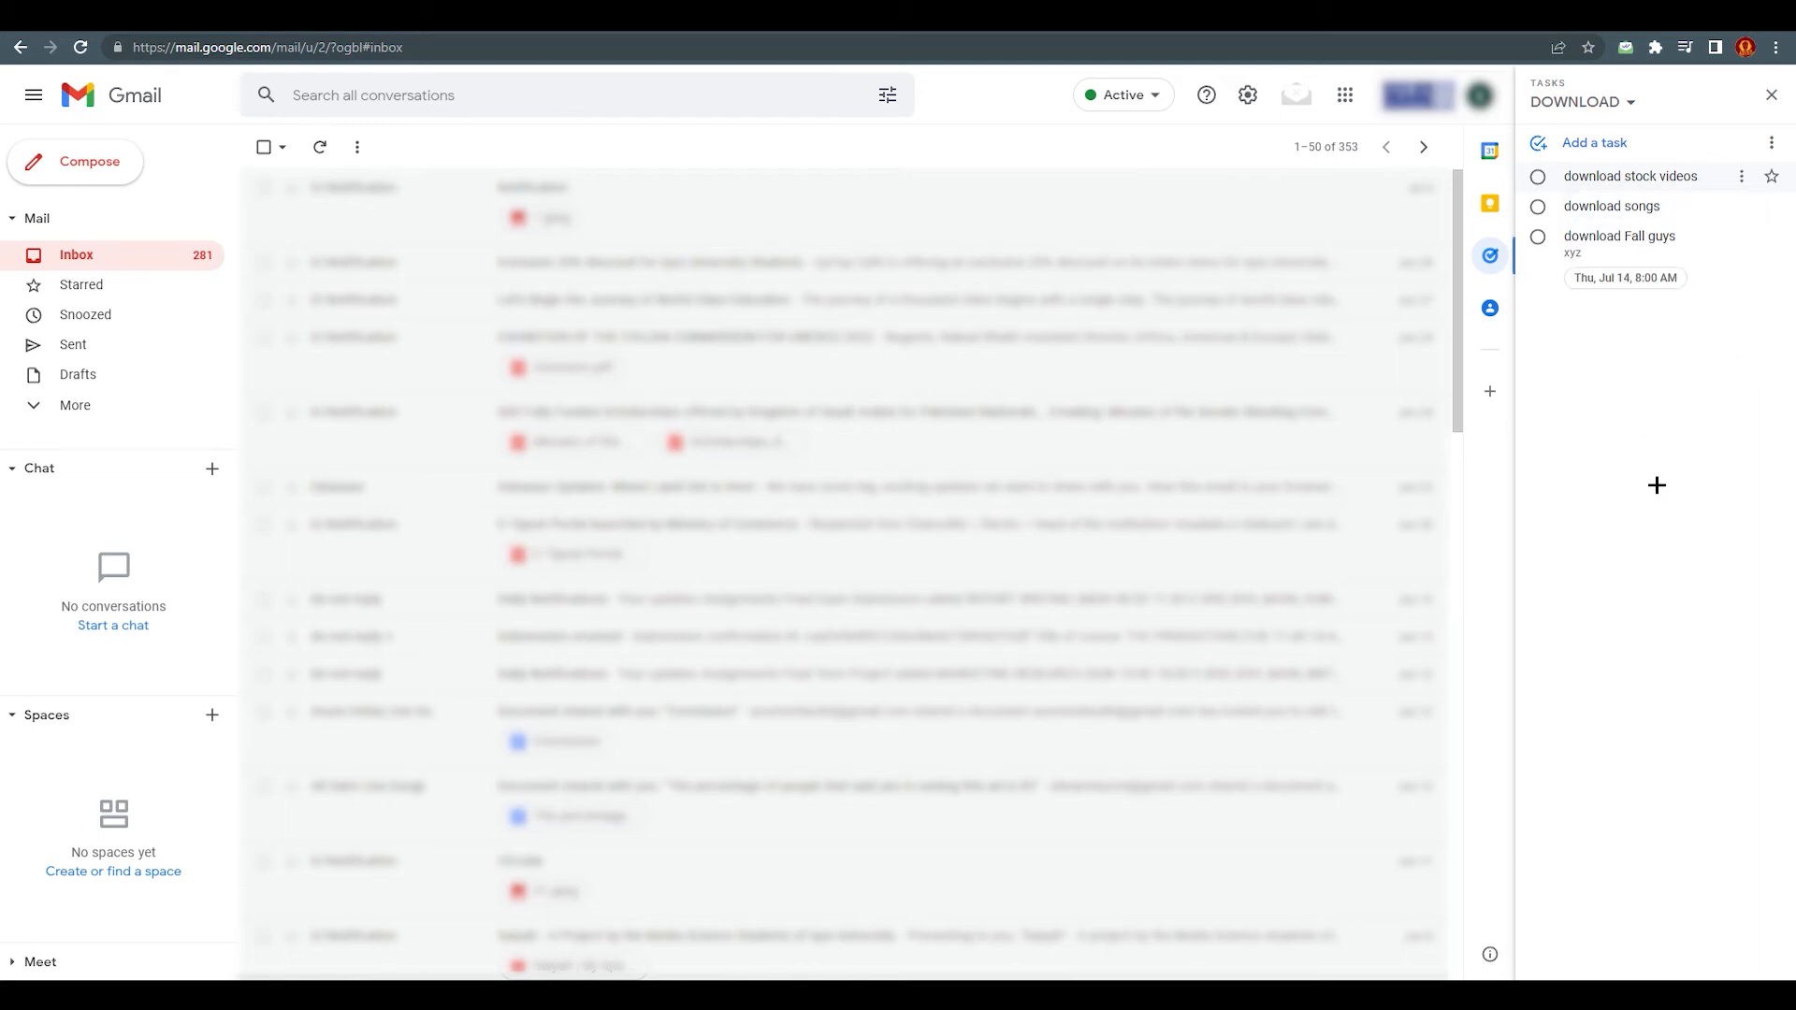
# Step: Mark the "download stock videos" task as completed and restore it from the completed tasks
pyautogui.click(1541, 184)
pyautogui.click(1538, 185)
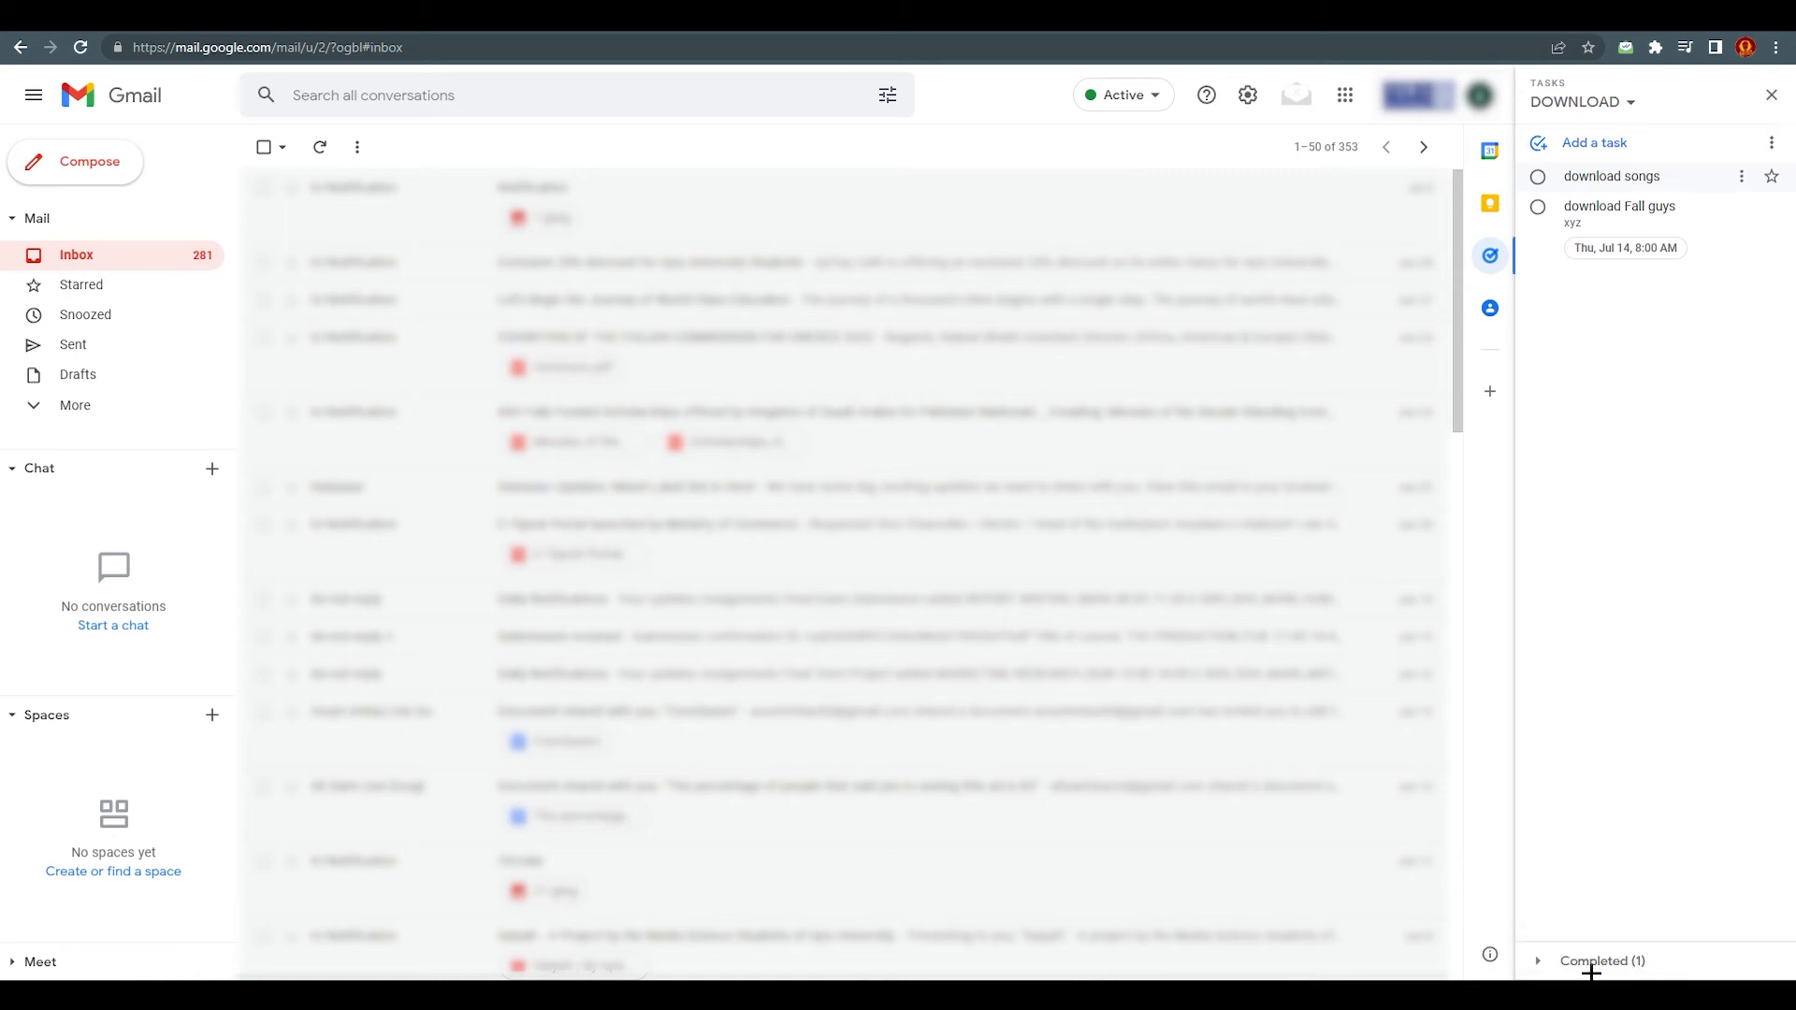
pyautogui.click(1558, 963)
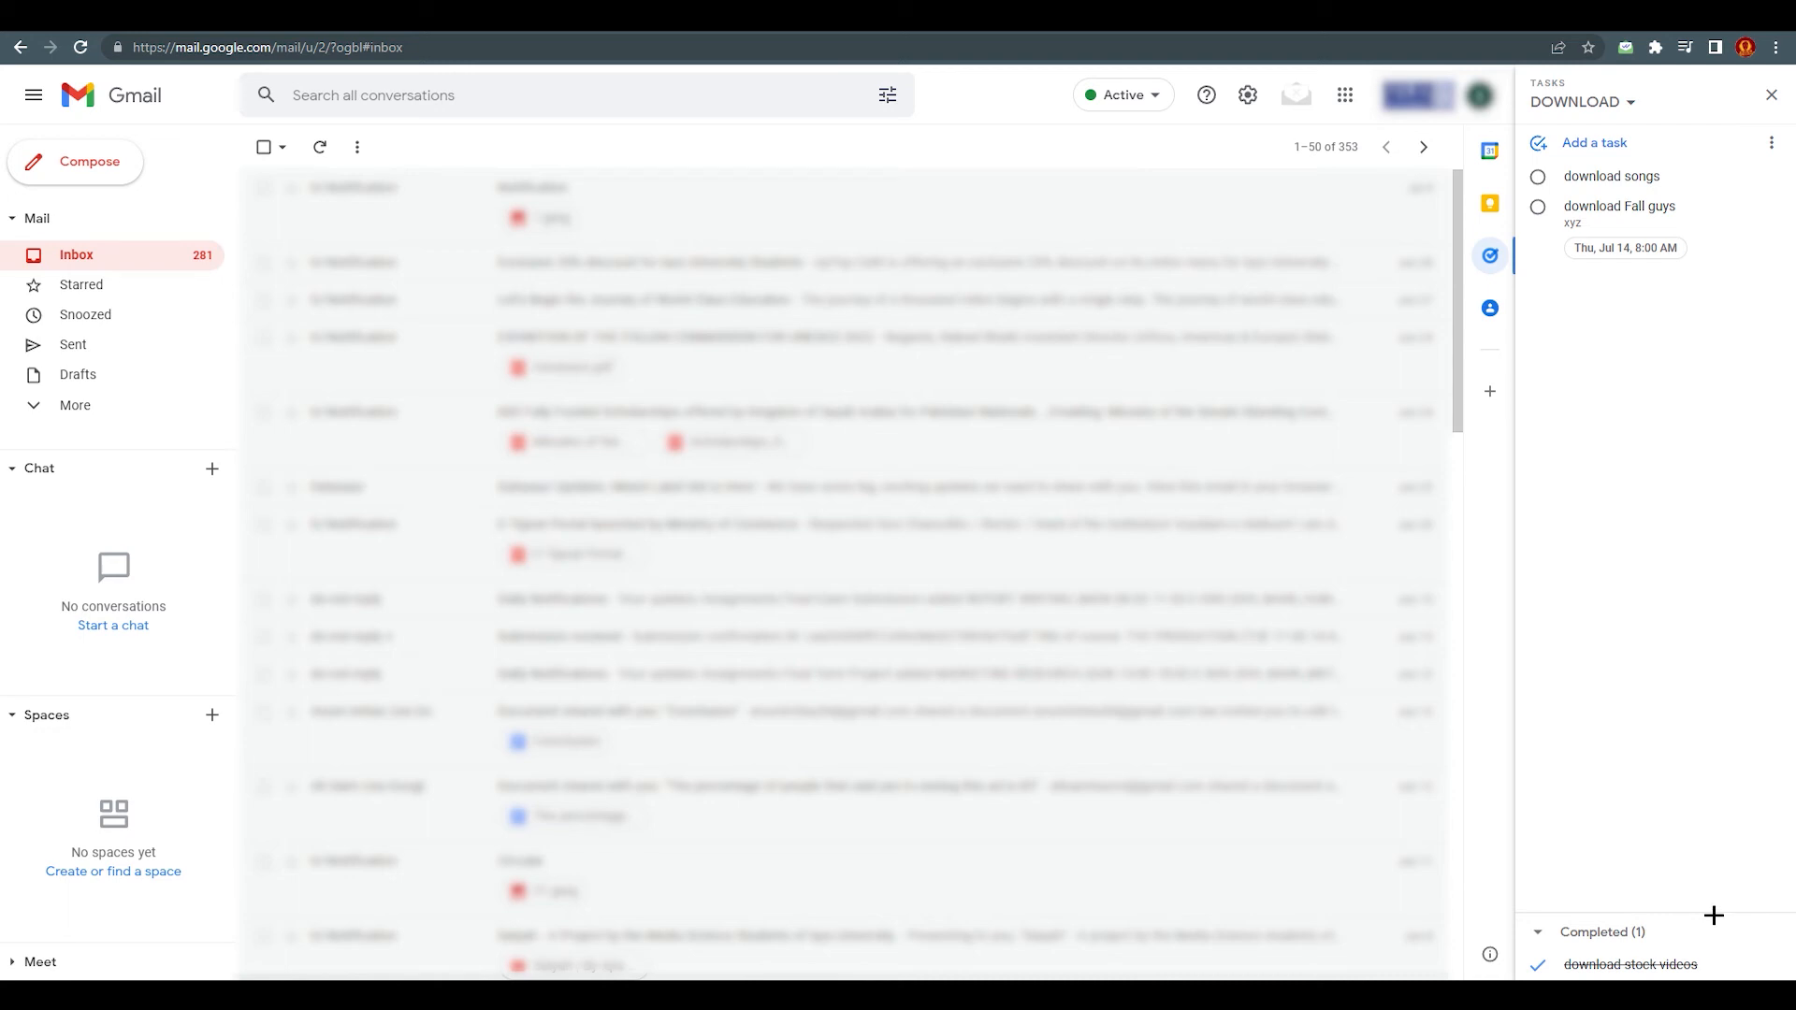
pyautogui.moveTo(1568, 965)
pyautogui.click(1531, 964)
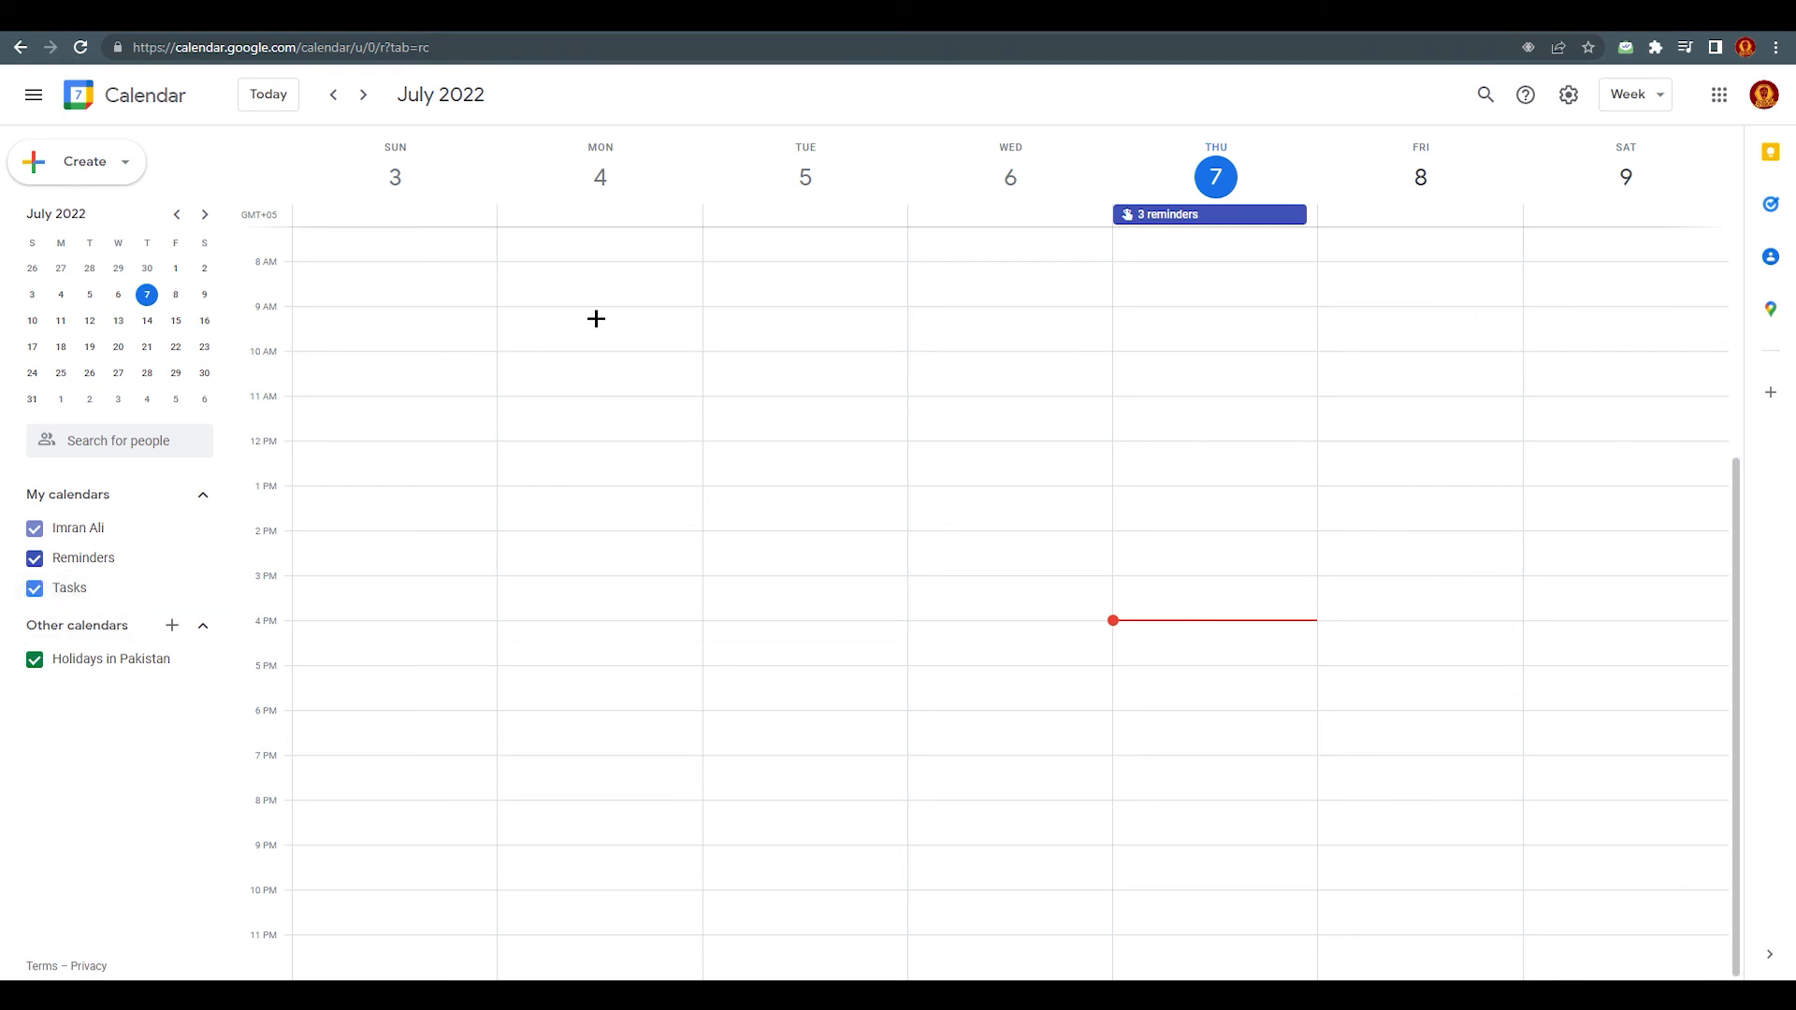
# Step: Switch to Google Calendar, view the Tasks list beside the weekly schedule and close it
pyautogui.scroll(3, 998, 438)
pyautogui.scroll(-3, 842, 811)
pyautogui.scroll(3, 884, 546)
pyautogui.scroll(2, 891, 547)
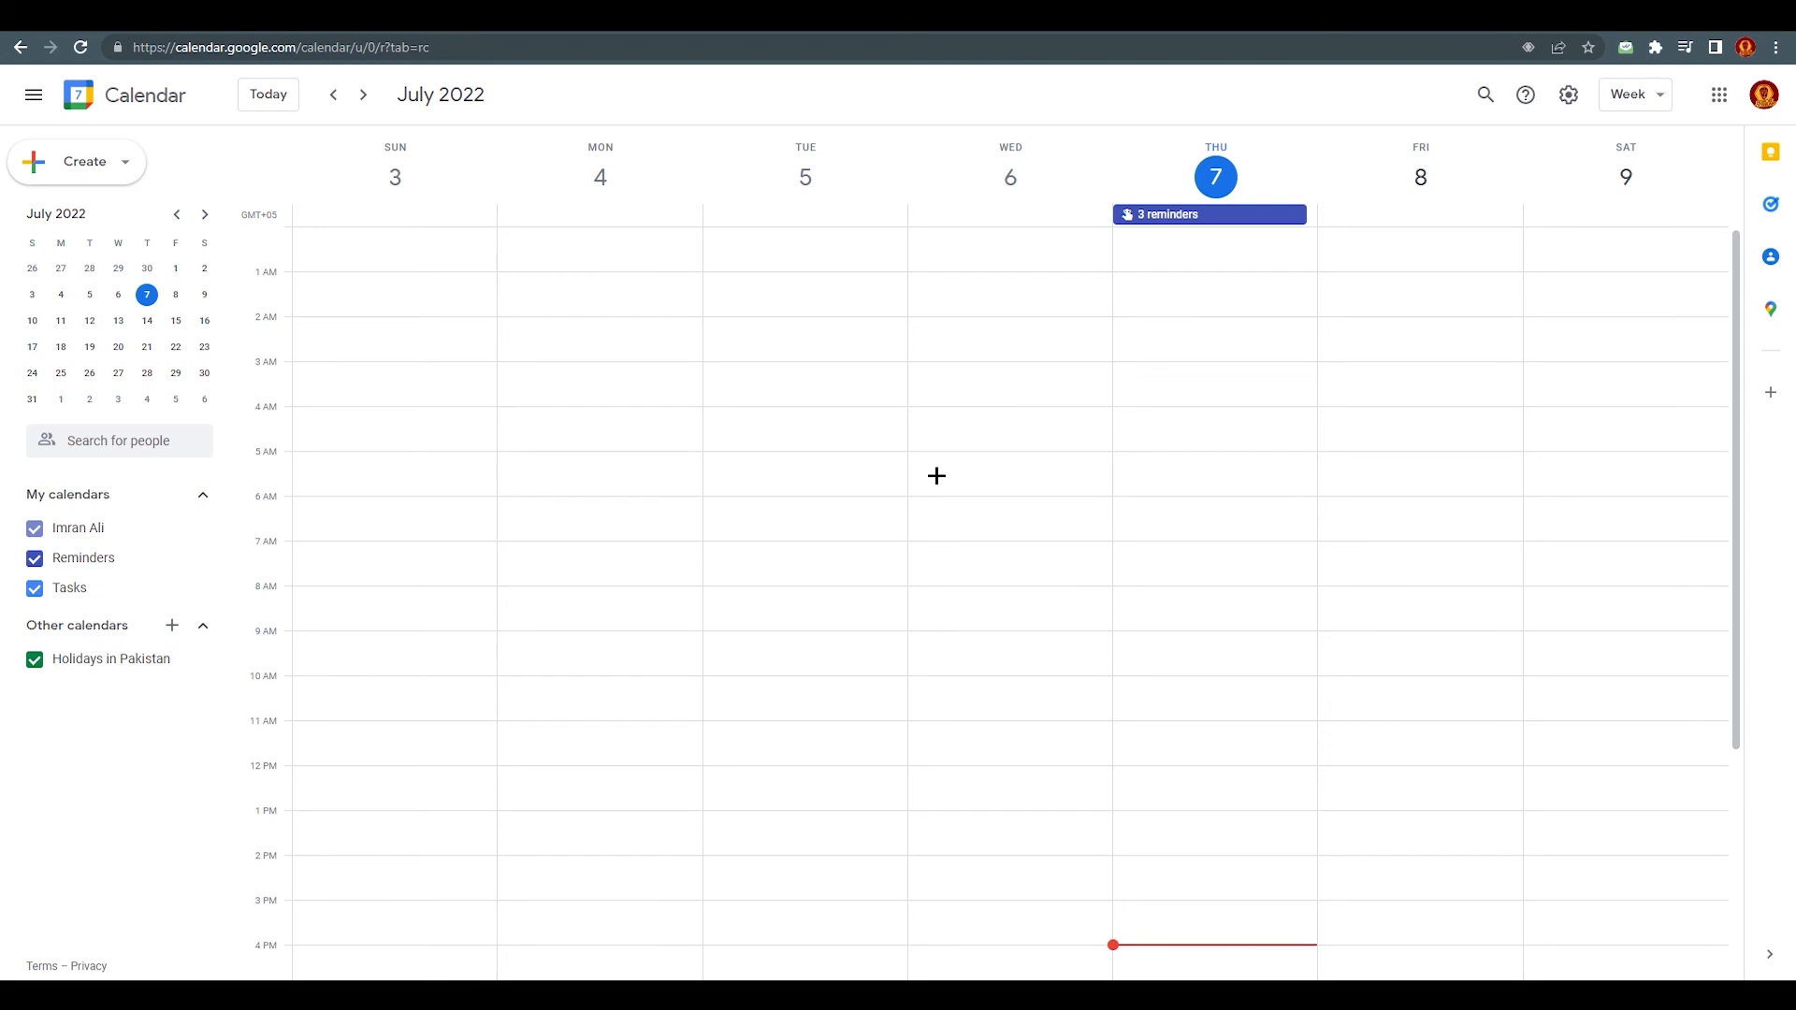
pyautogui.click(1771, 205)
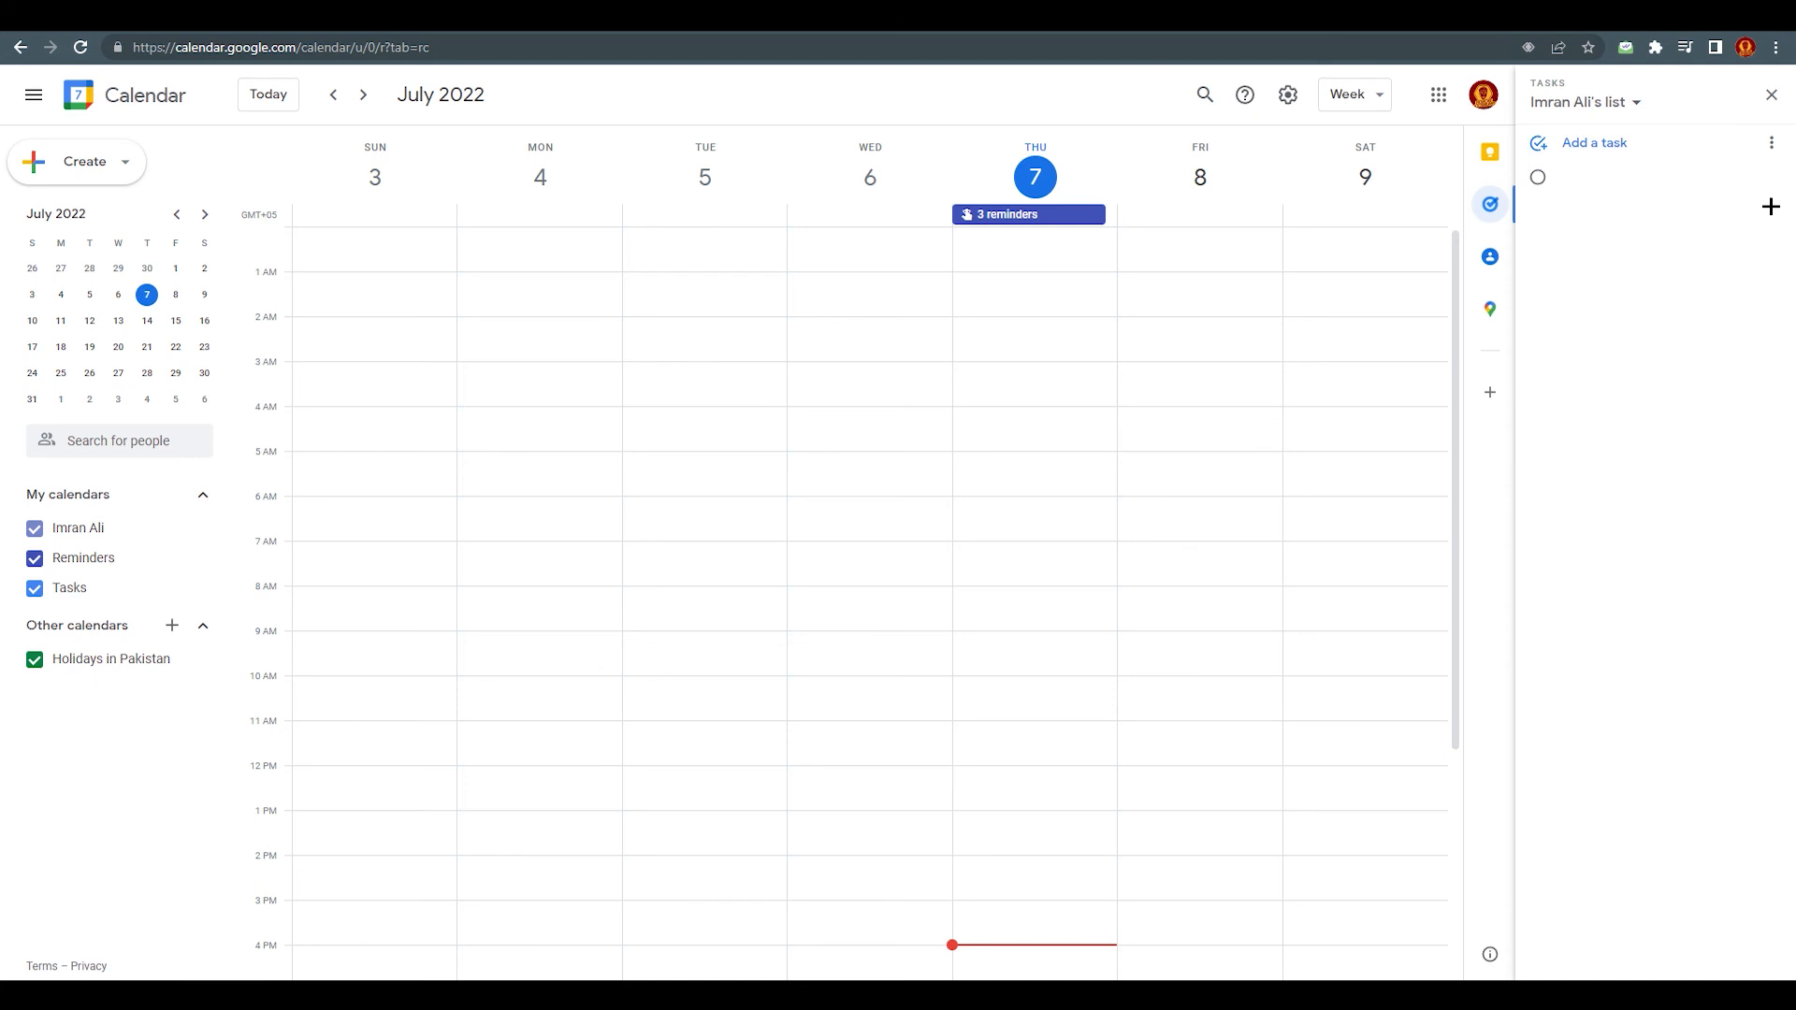
pyautogui.click(1770, 94)
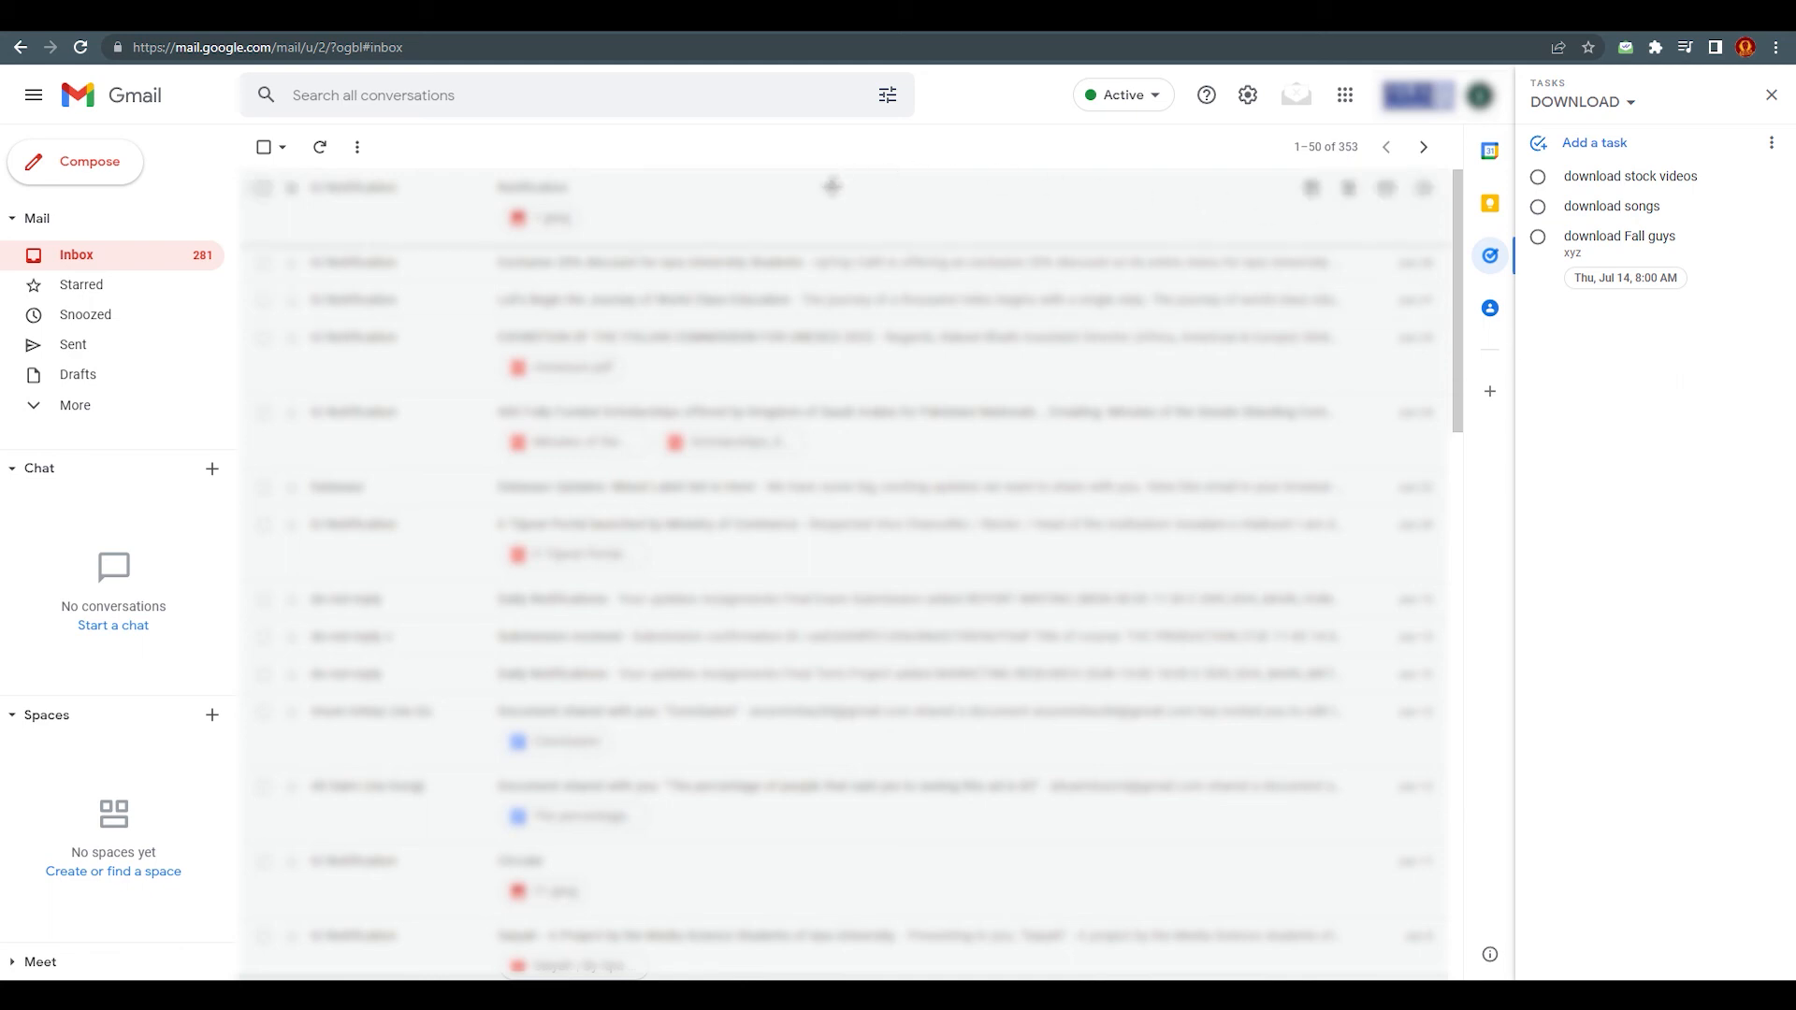
# Step: In Gmail, add the first inbox email to the DOWNLOAD list as a new task
pyautogui.moveTo(831, 187); pyautogui.dragTo(1137, 197)
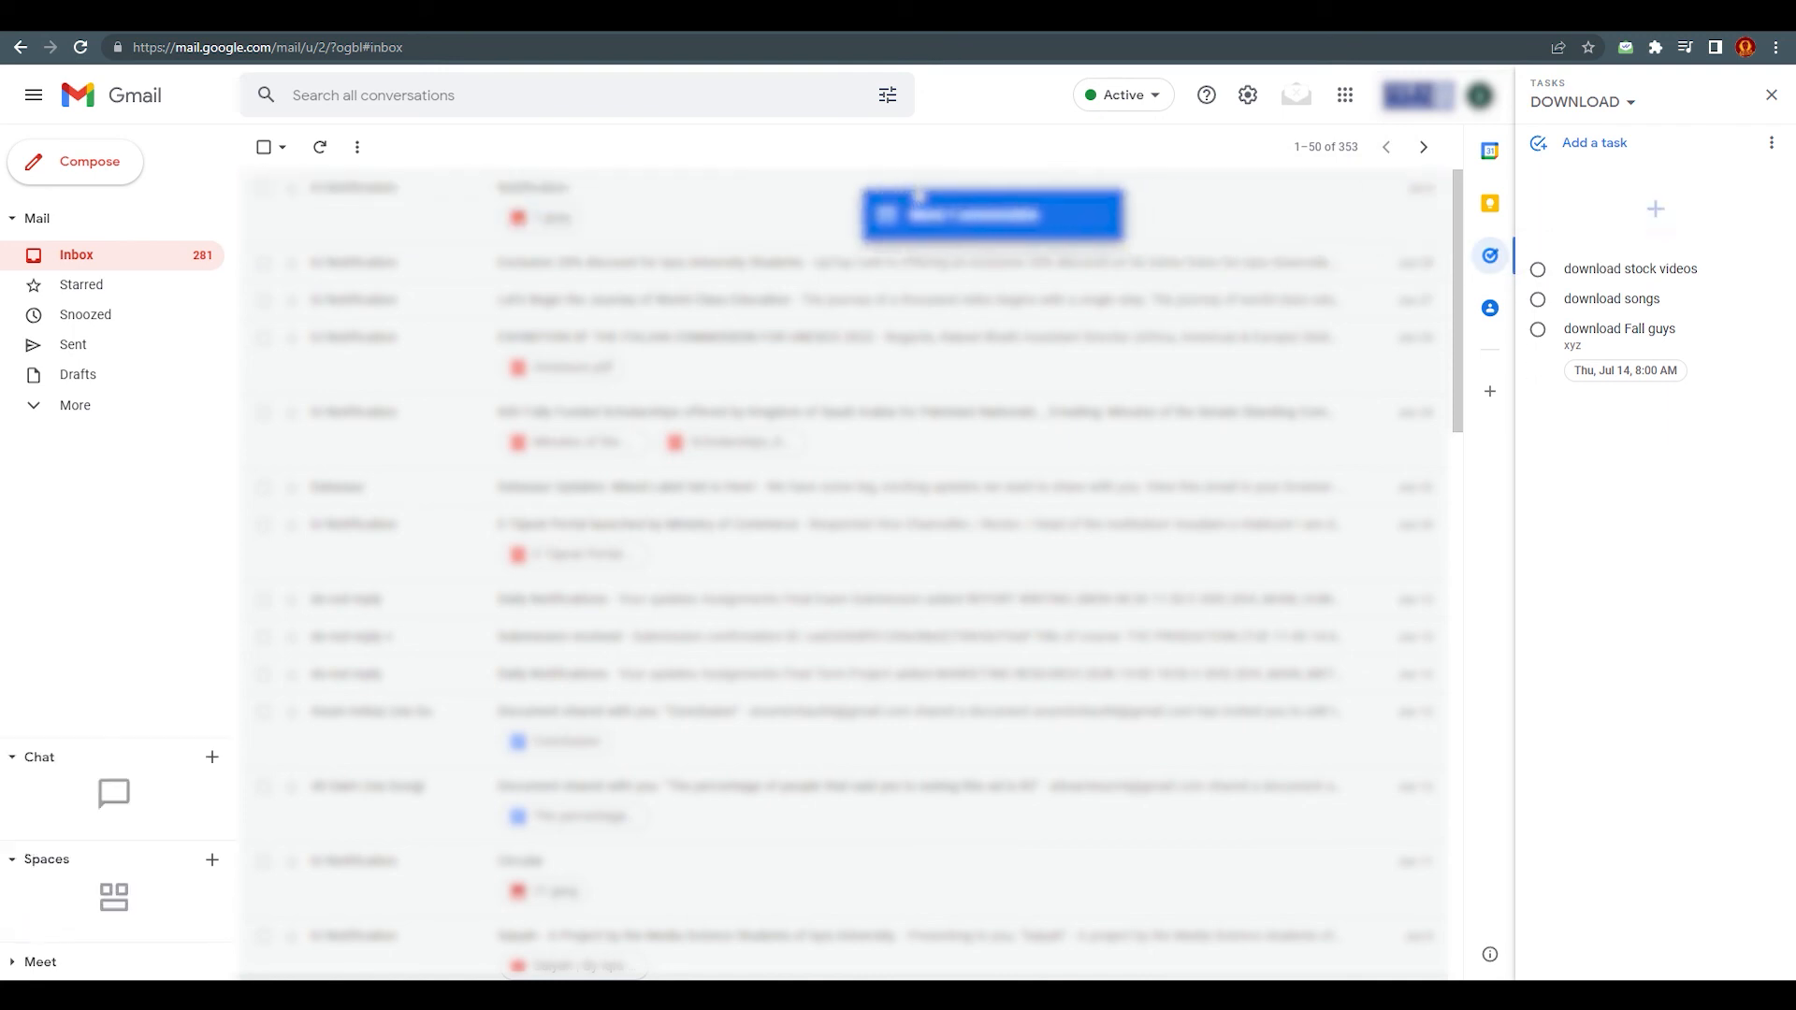